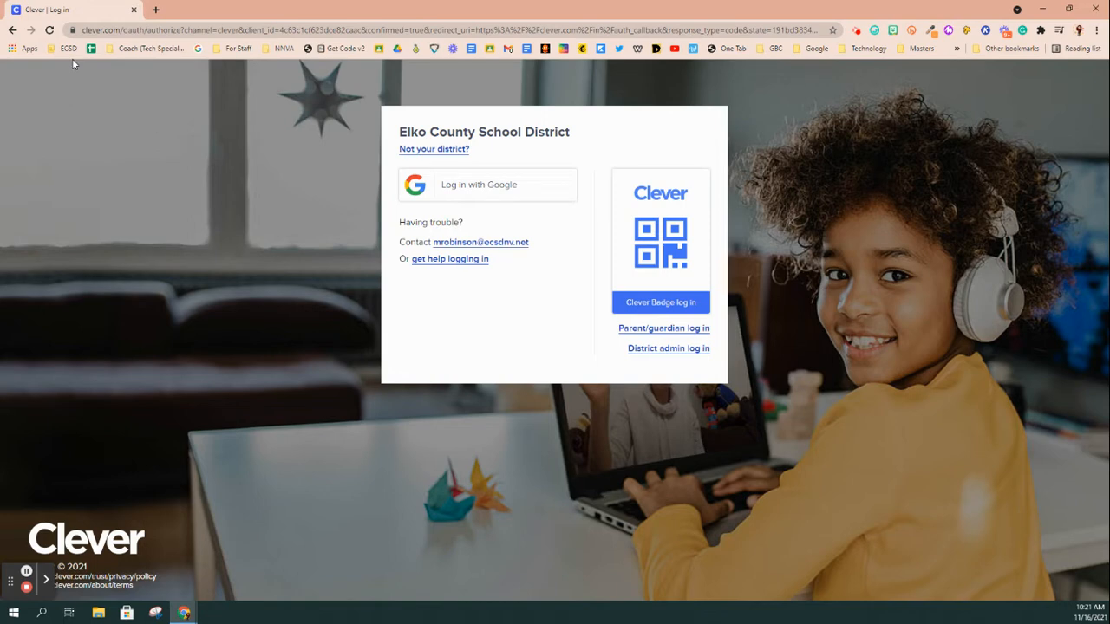
Open the Clever Portal from the ECSD bookmarks and log in with the Google account.
left_click(69, 51)
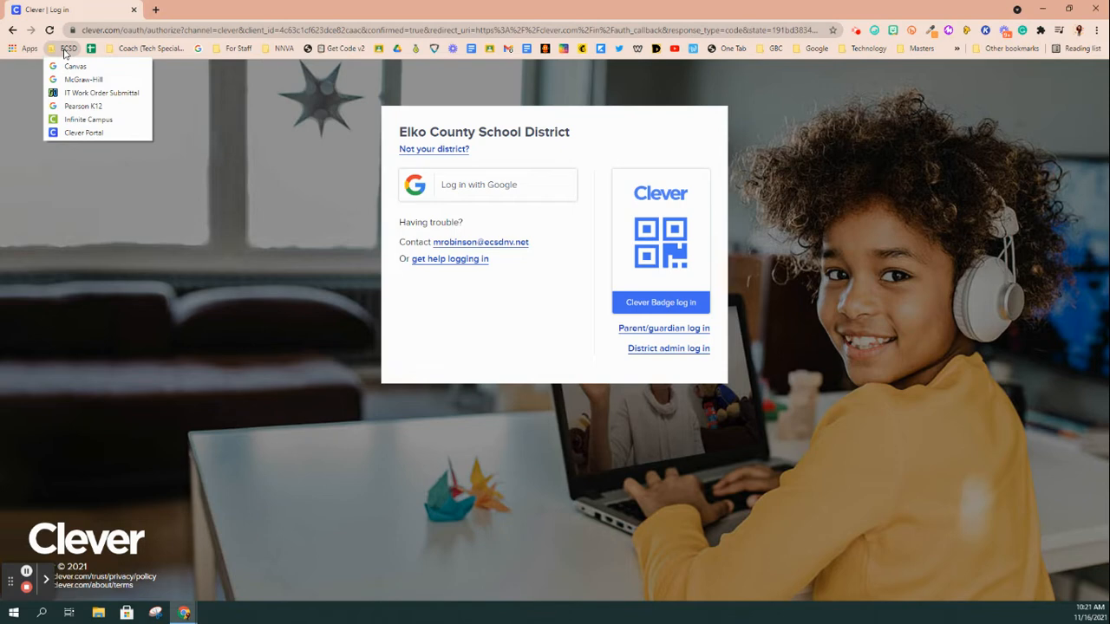
left_click(83, 133)
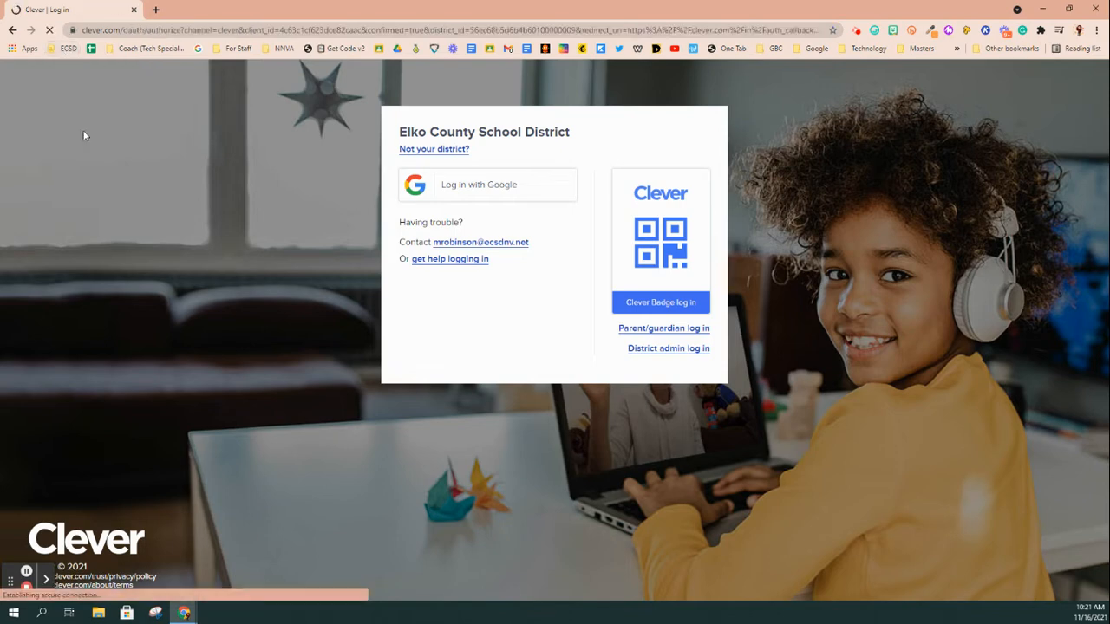
left_click(477, 194)
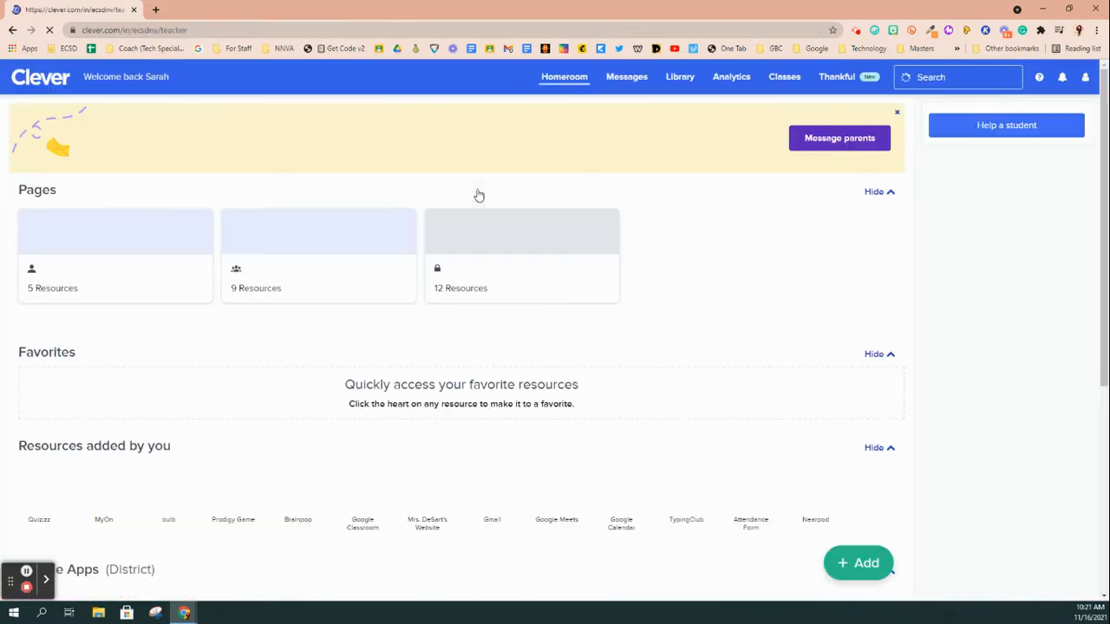
Open Discovery Education from the district applications and collapse the screen recorder's toolbar.
scroll(478, 194, "down", 5)
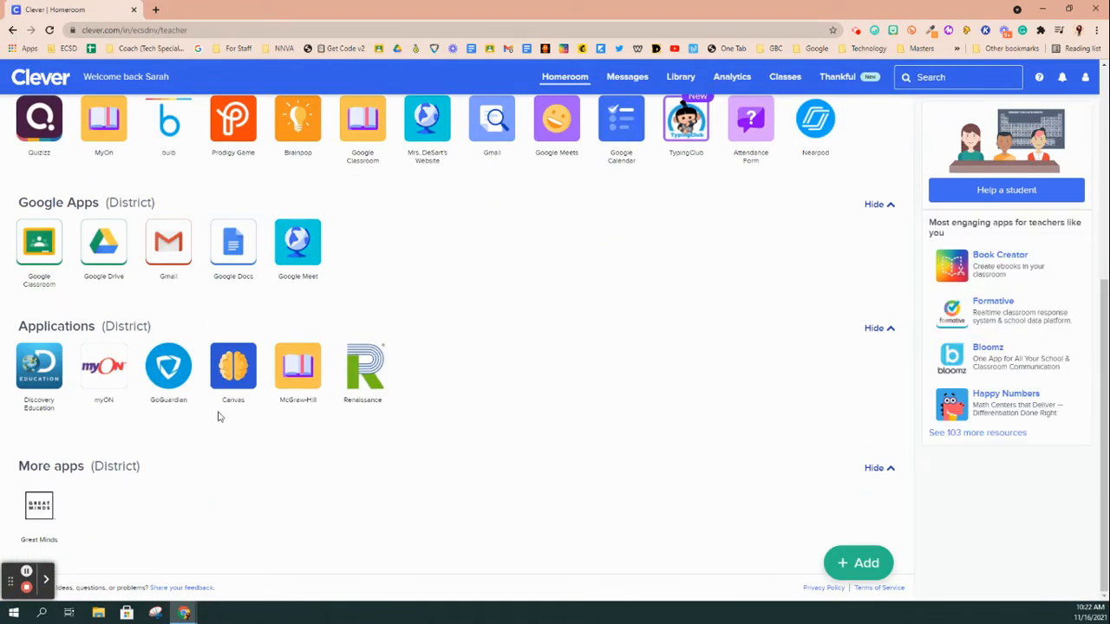
left_click(38, 367)
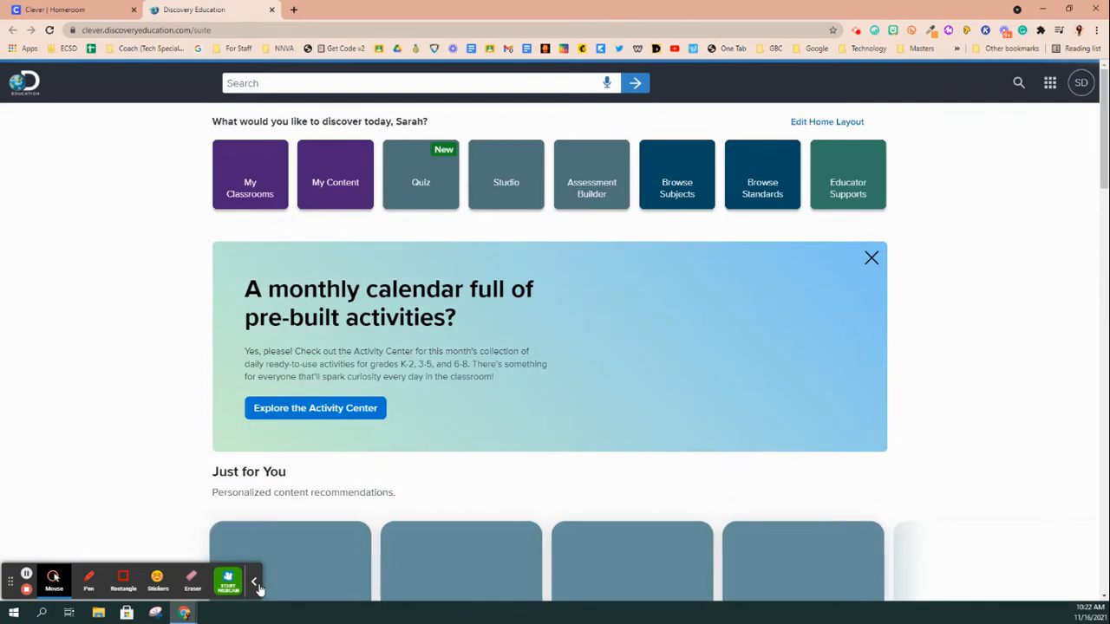
left_click(255, 584)
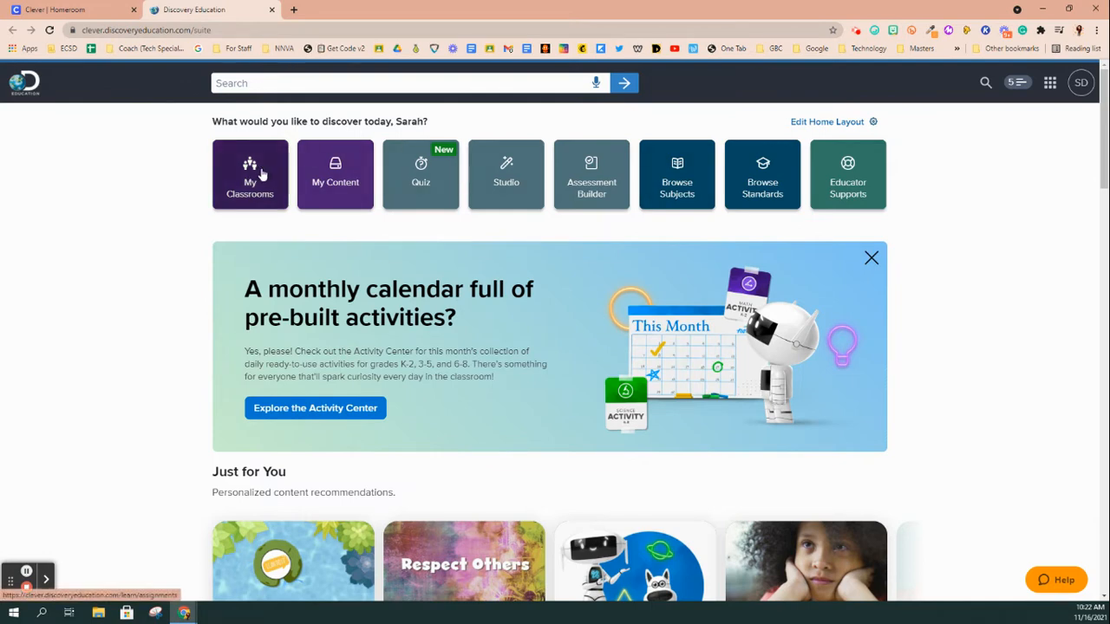
left_click(1048, 82)
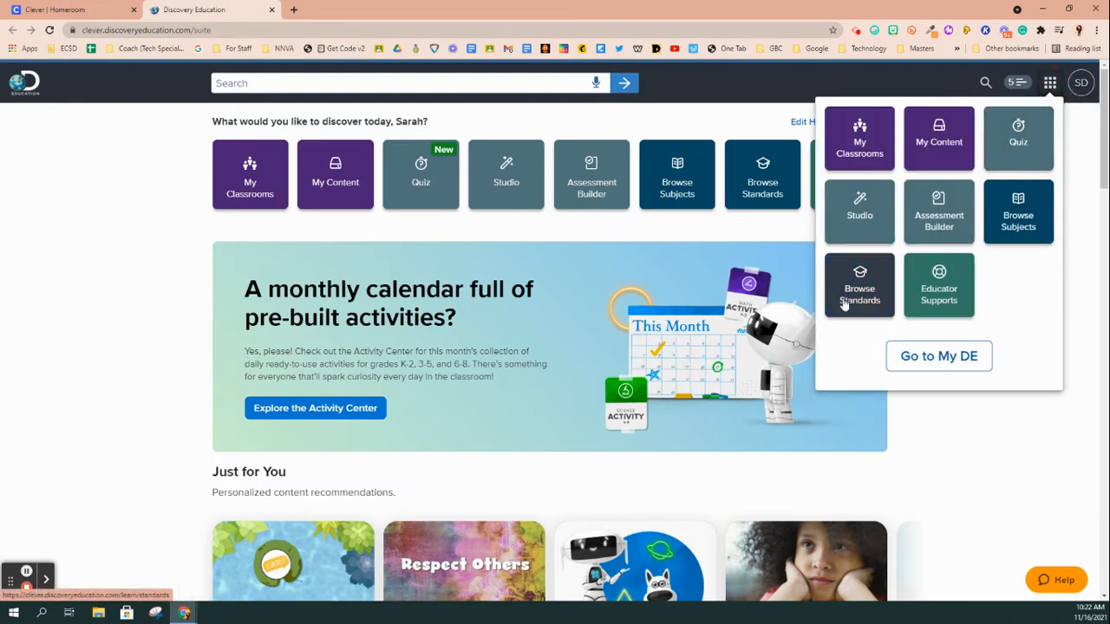
left_click(997, 456)
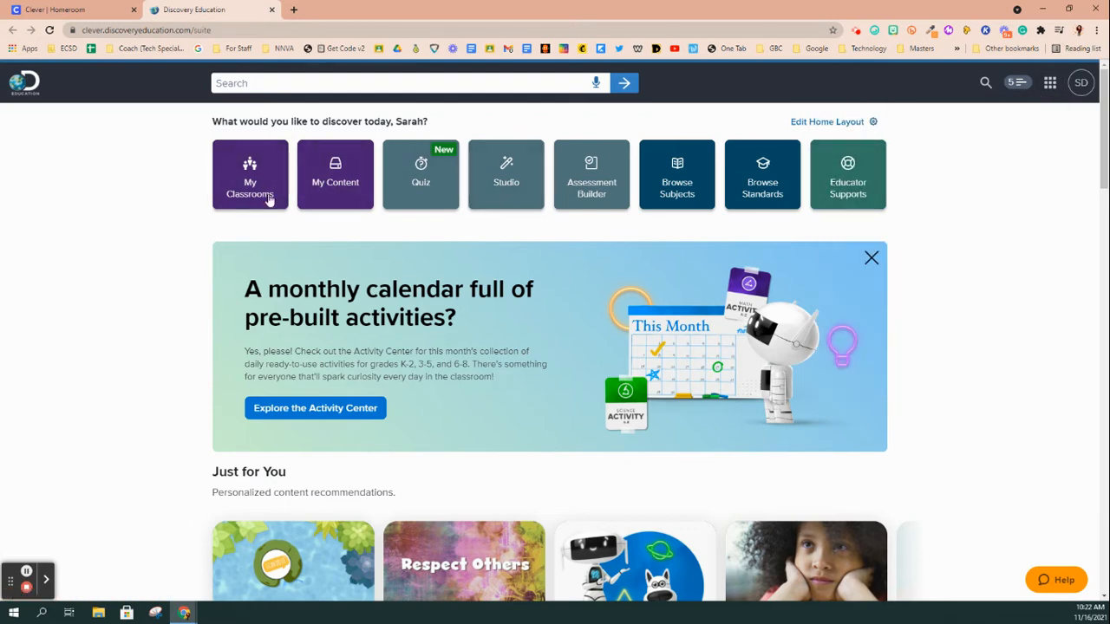
left_click(1049, 82)
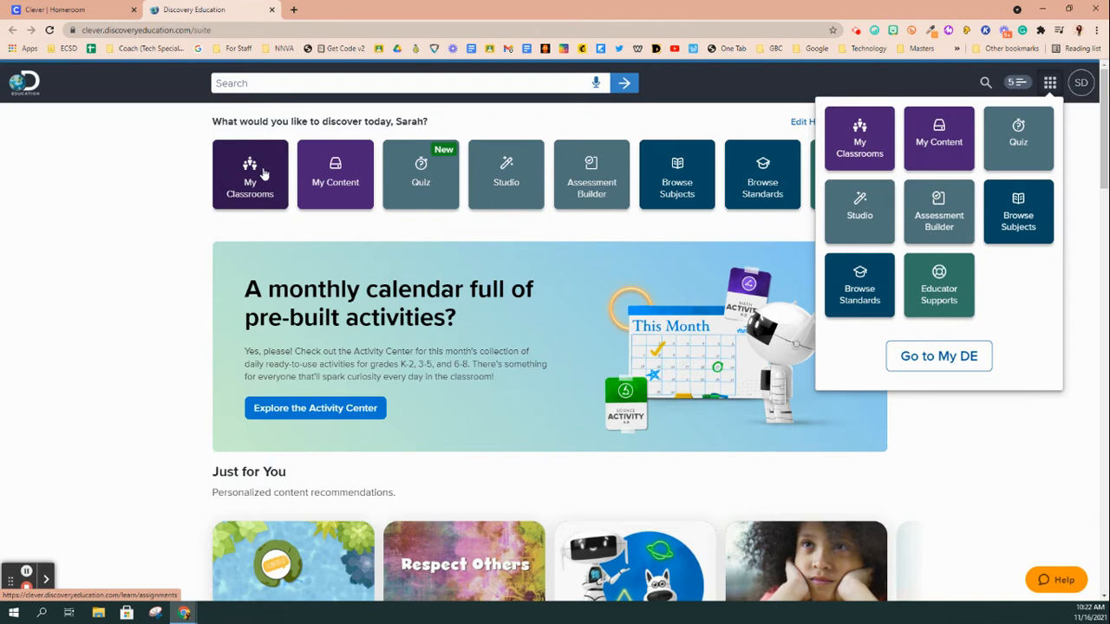
left_click(1016, 474)
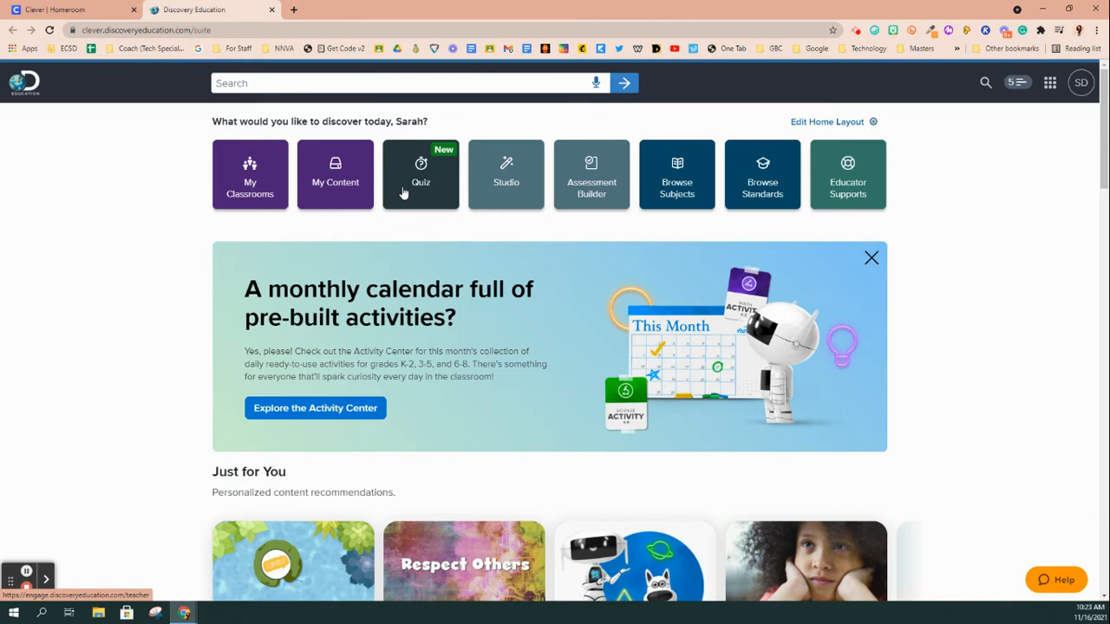
Open the Quiz tool and launch an Ask Live Questions activity named "Entry Ticket".
left_click(427, 190)
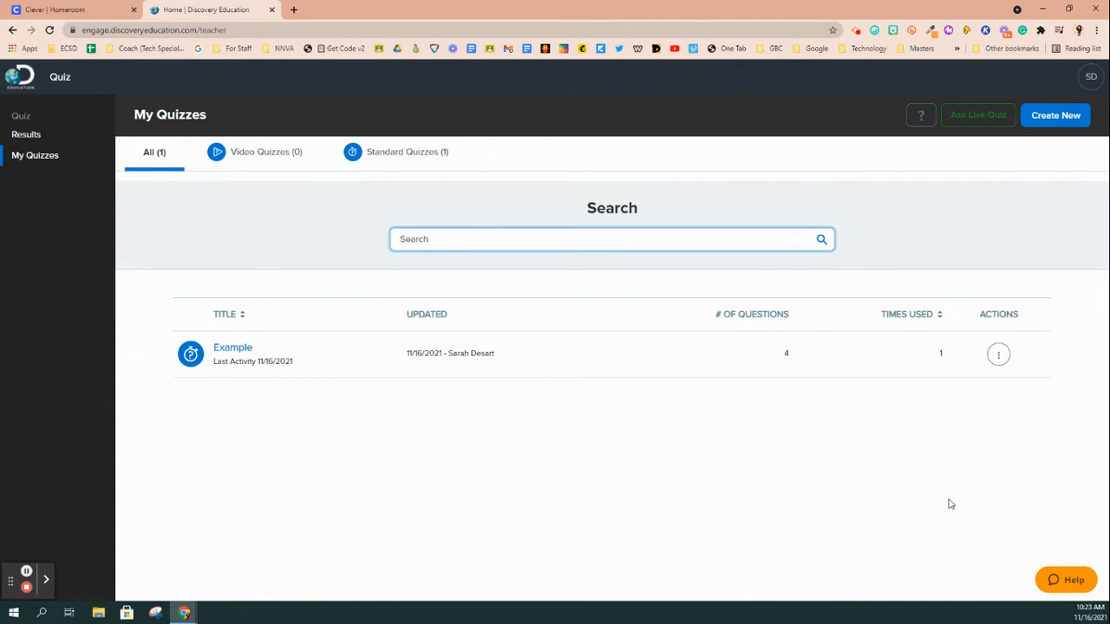
left_click(968, 121)
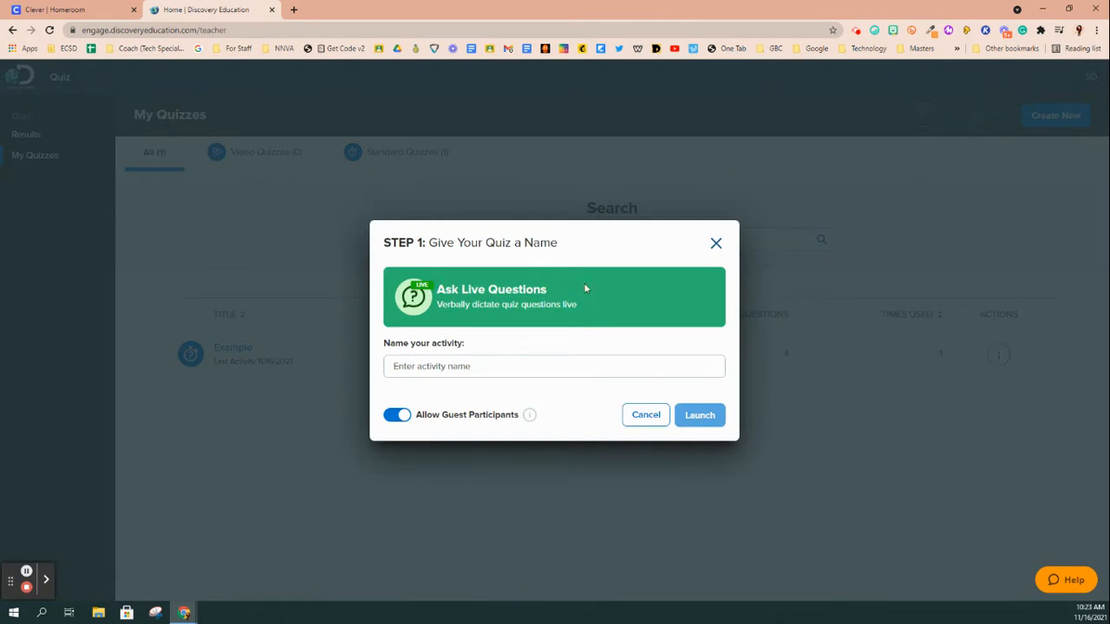
left_click(448, 371)
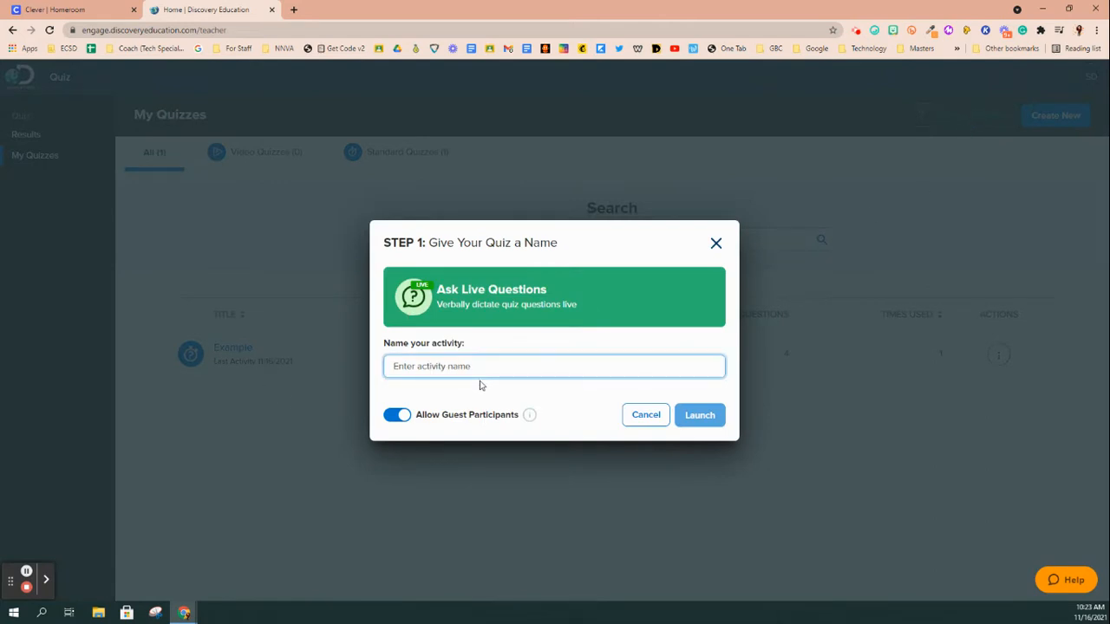
type("Entry T")
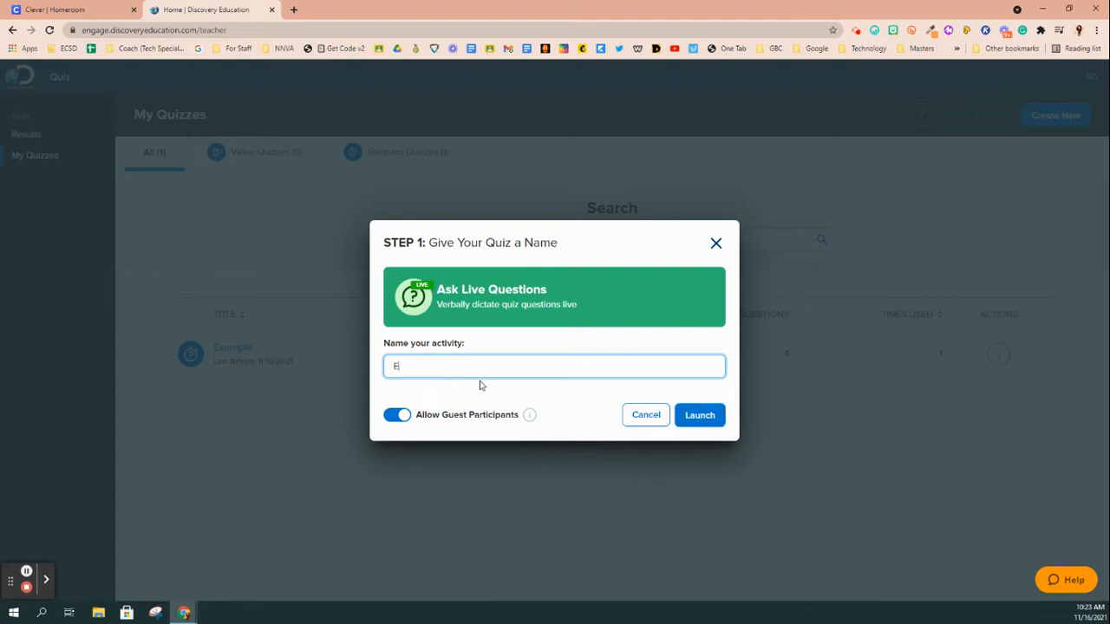
type("icket")
left_click(709, 416)
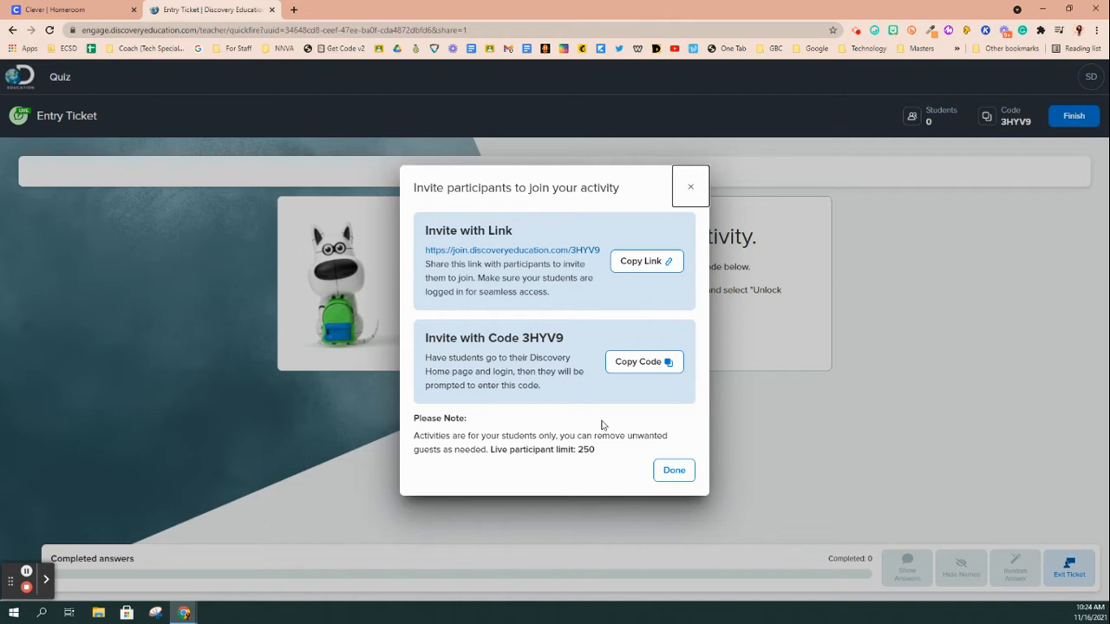
Close the participant invitation and copy the live activity's join link, followed by its join code.
left_click_drag(524, 338, 569, 339)
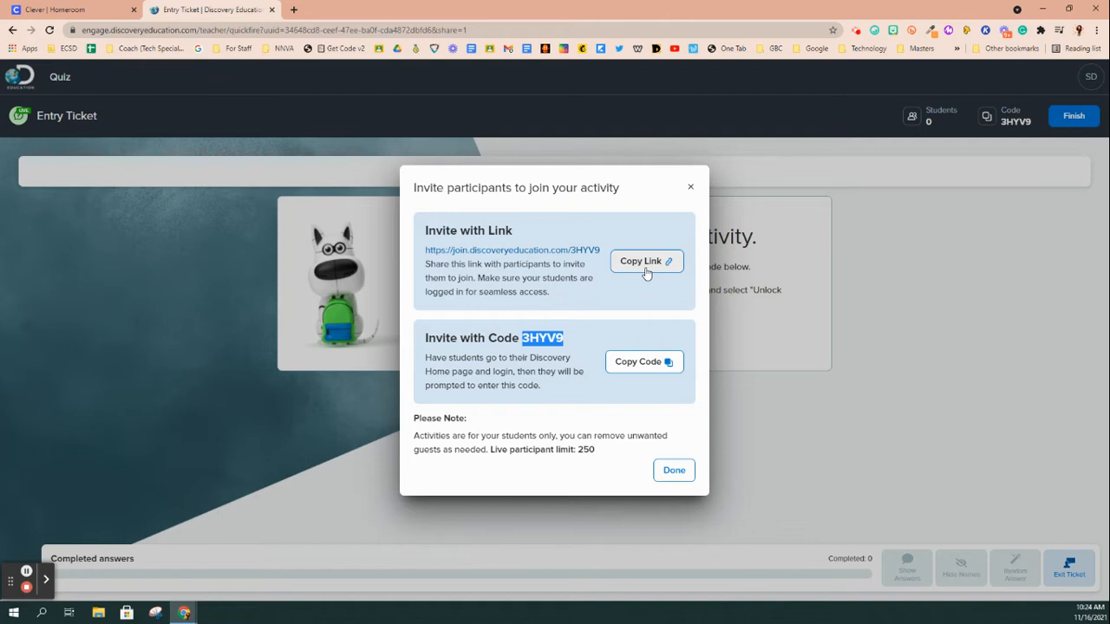
left_click(690, 187)
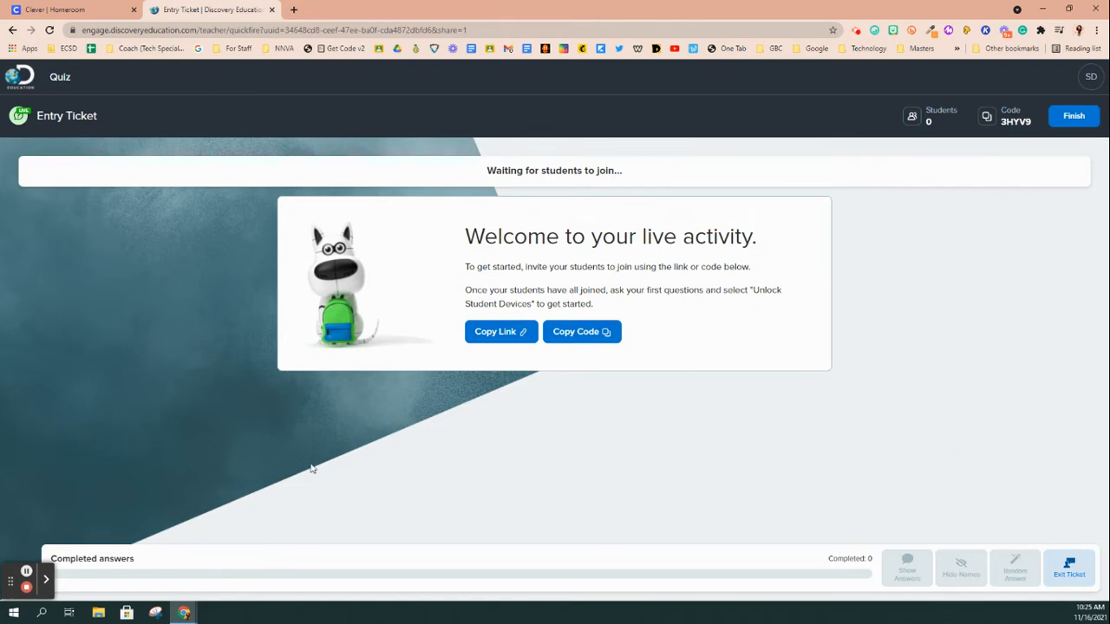
left_click(497, 337)
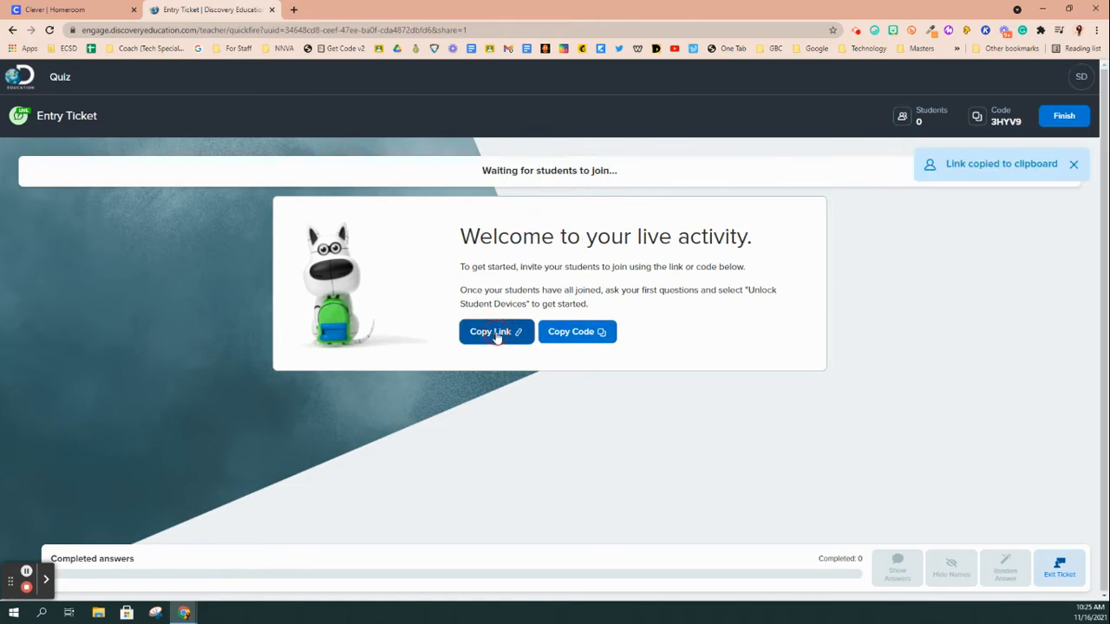
left_click(587, 338)
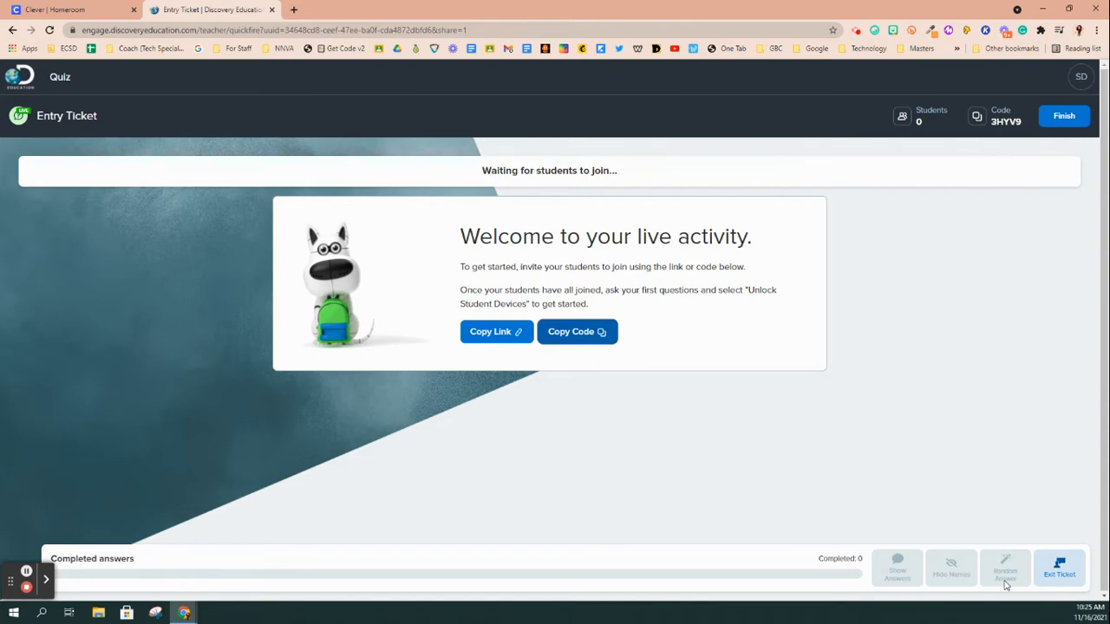
View the live activity's exit ticket page and return to the activity.
left_click(1074, 576)
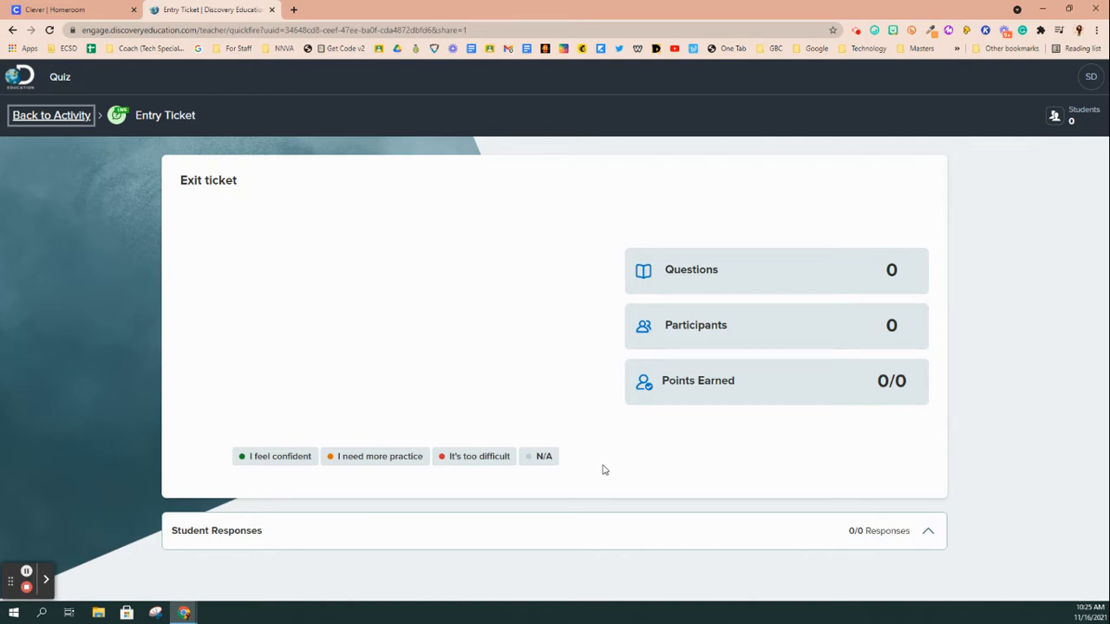
left_click(1078, 310)
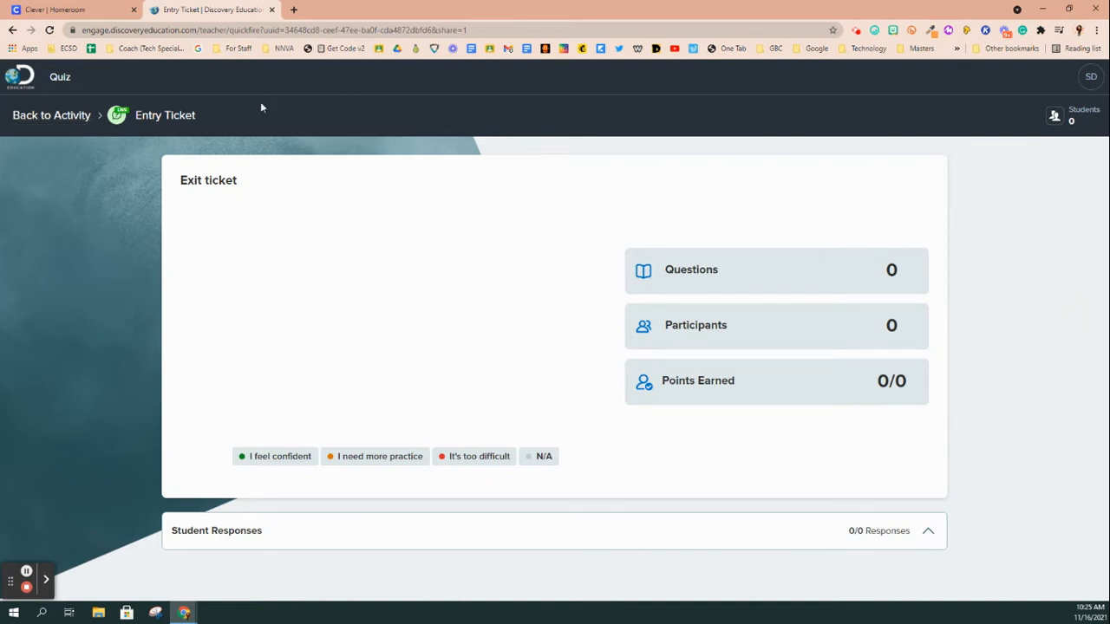
left_click(59, 117)
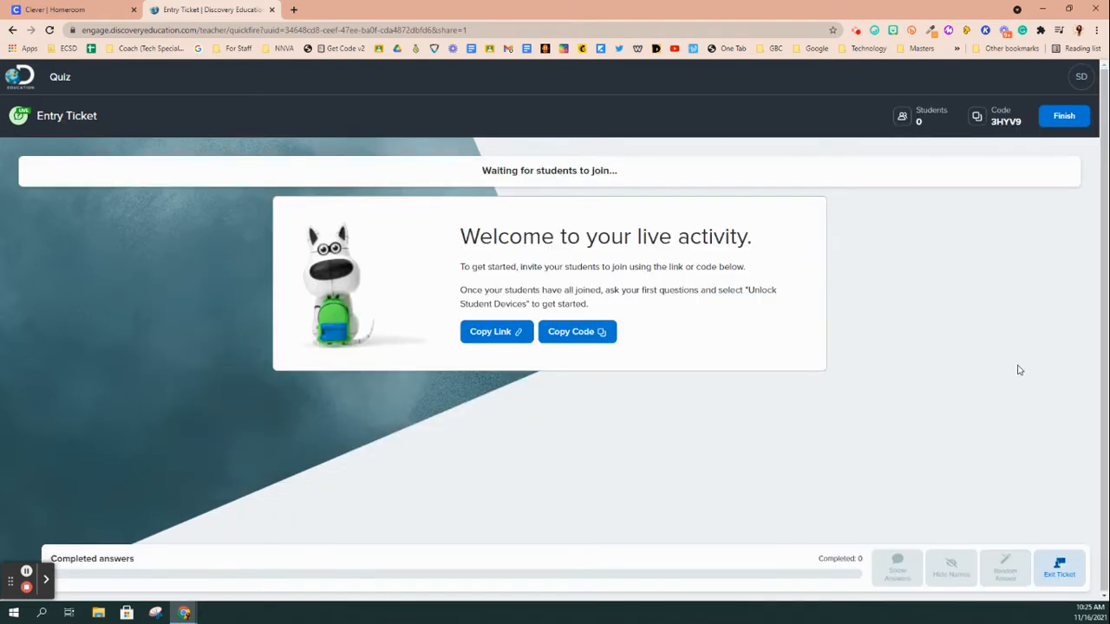
Finish the Entry Ticket activity, review its question and student results views, and save and close them.
left_click(1061, 122)
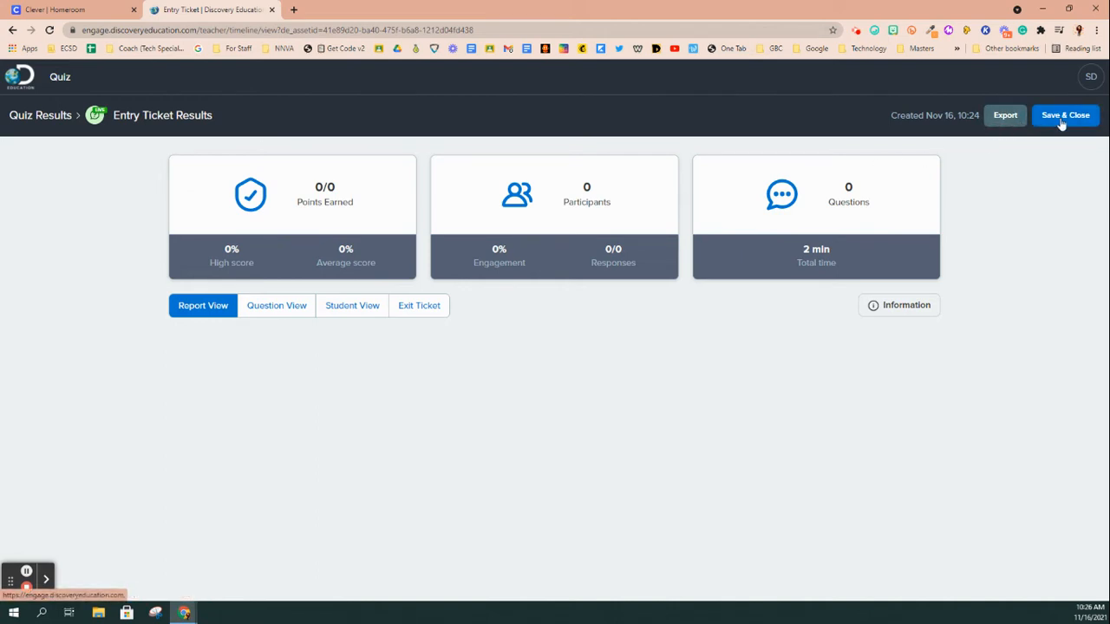
left_click(293, 312)
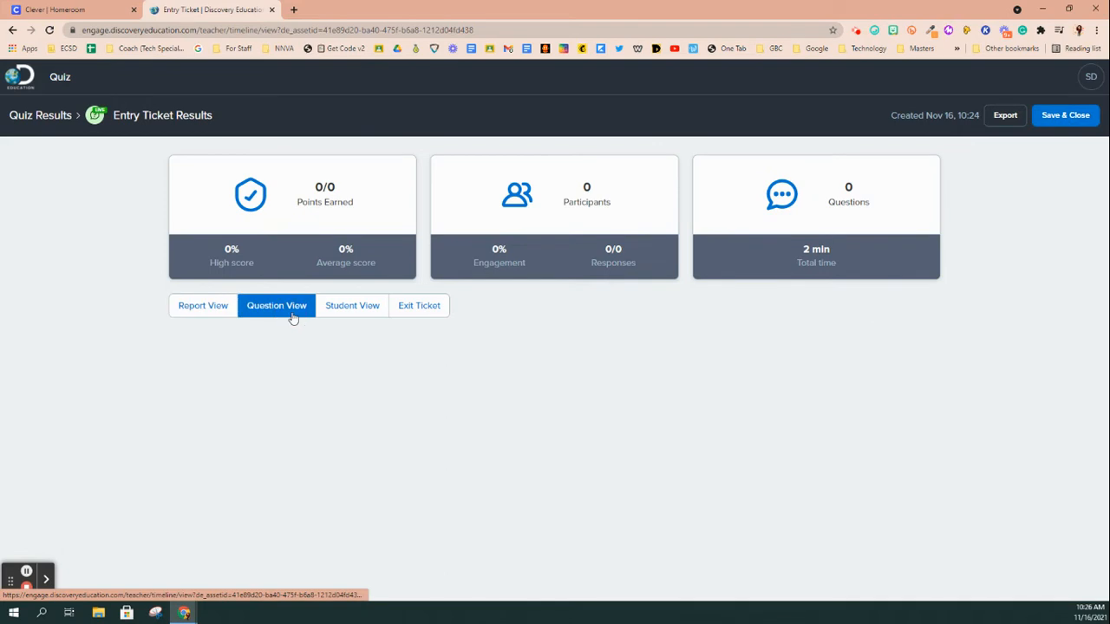
left_click(342, 316)
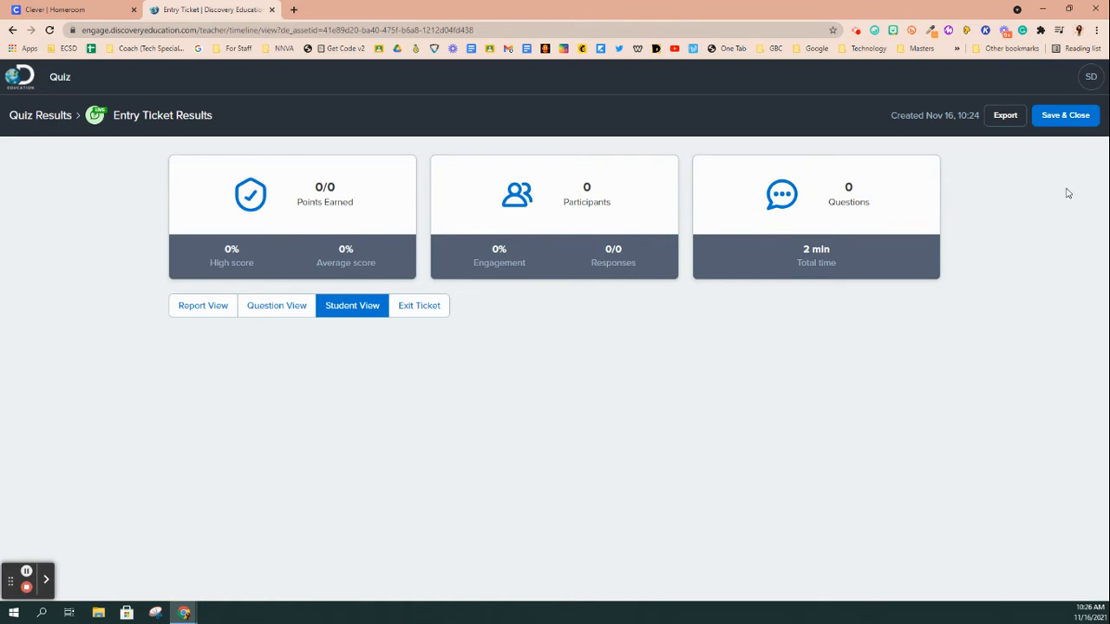
left_click(1056, 120)
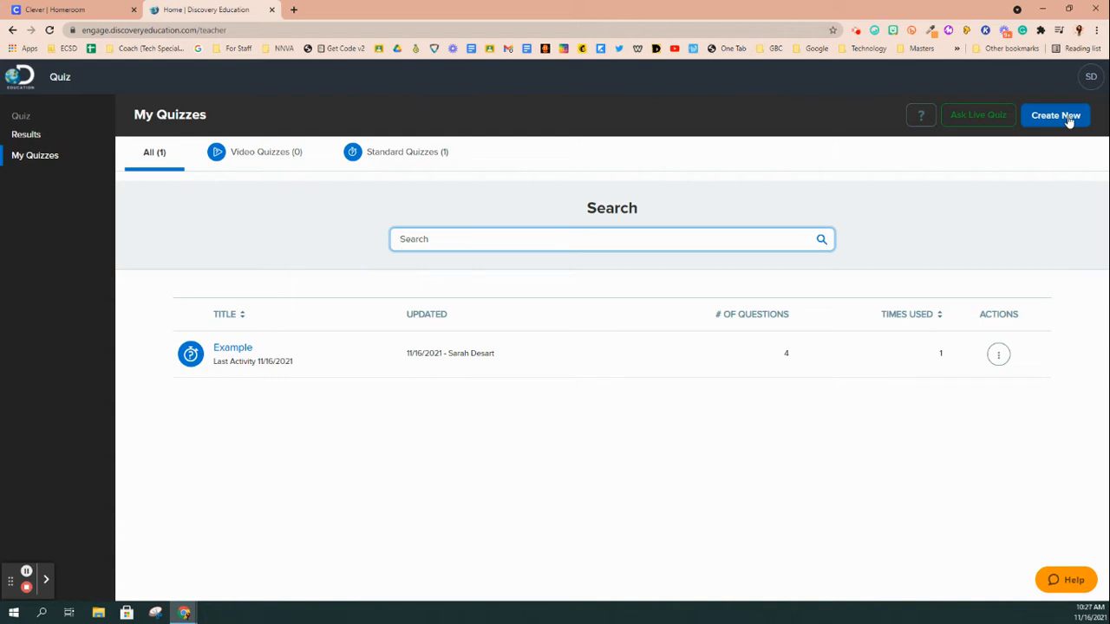
Create a new built quiz and choose Standard Quiz as its activity type.
left_click(1068, 119)
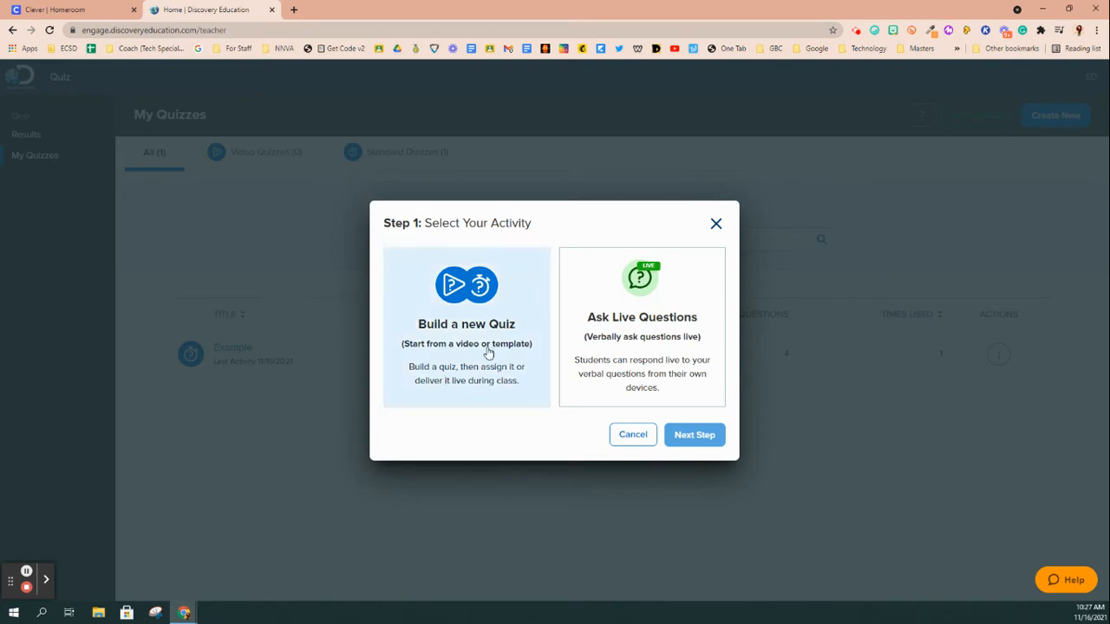
left_click(456, 314)
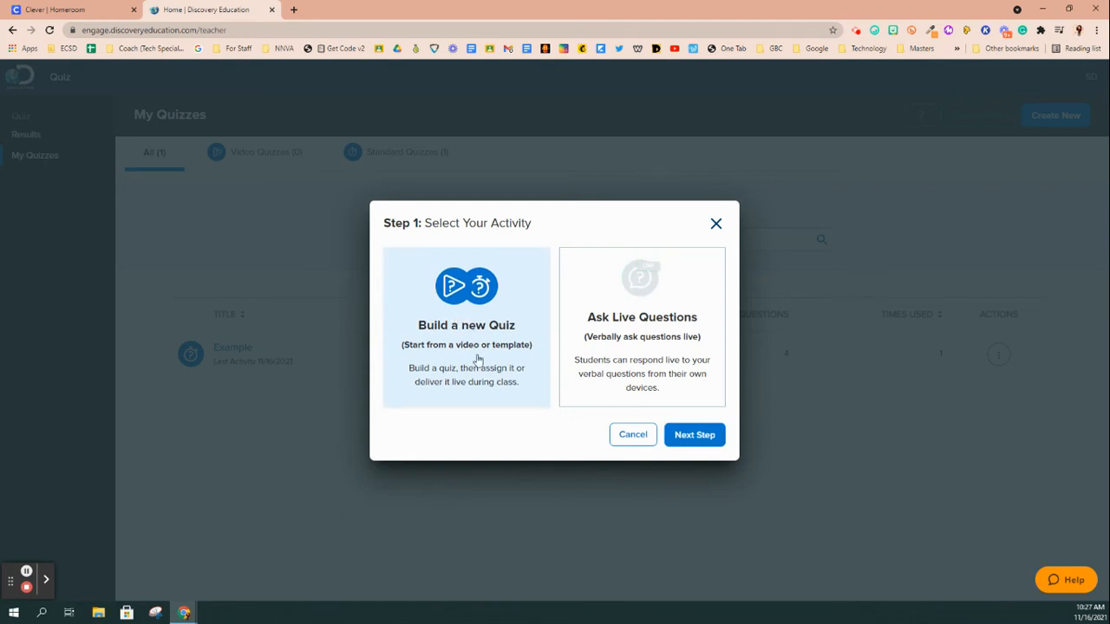
left_click(692, 444)
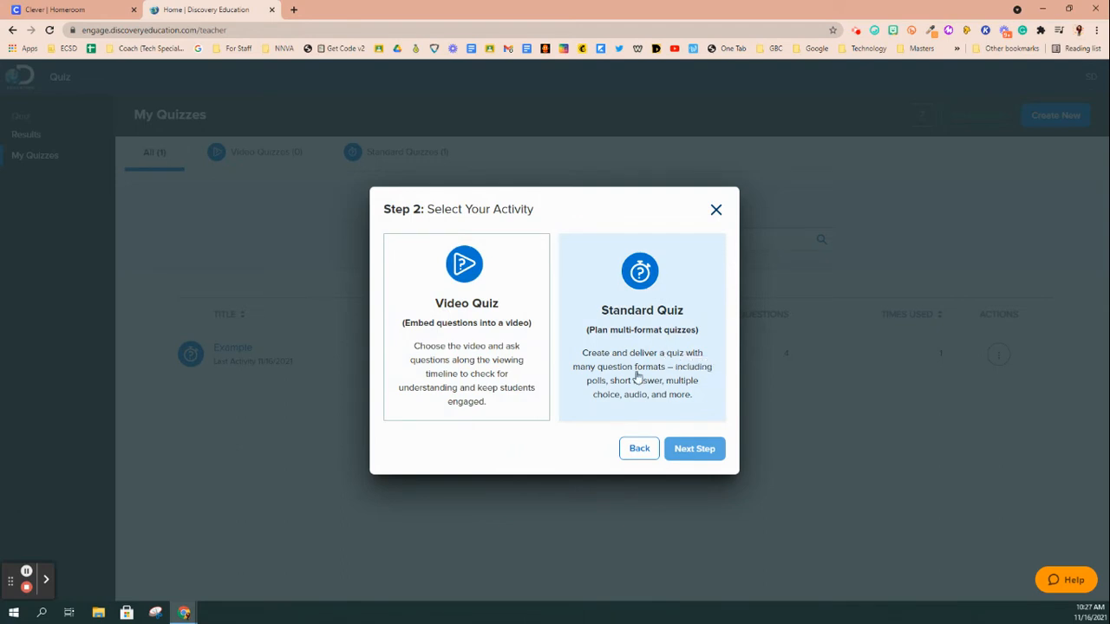
left_click(488, 269)
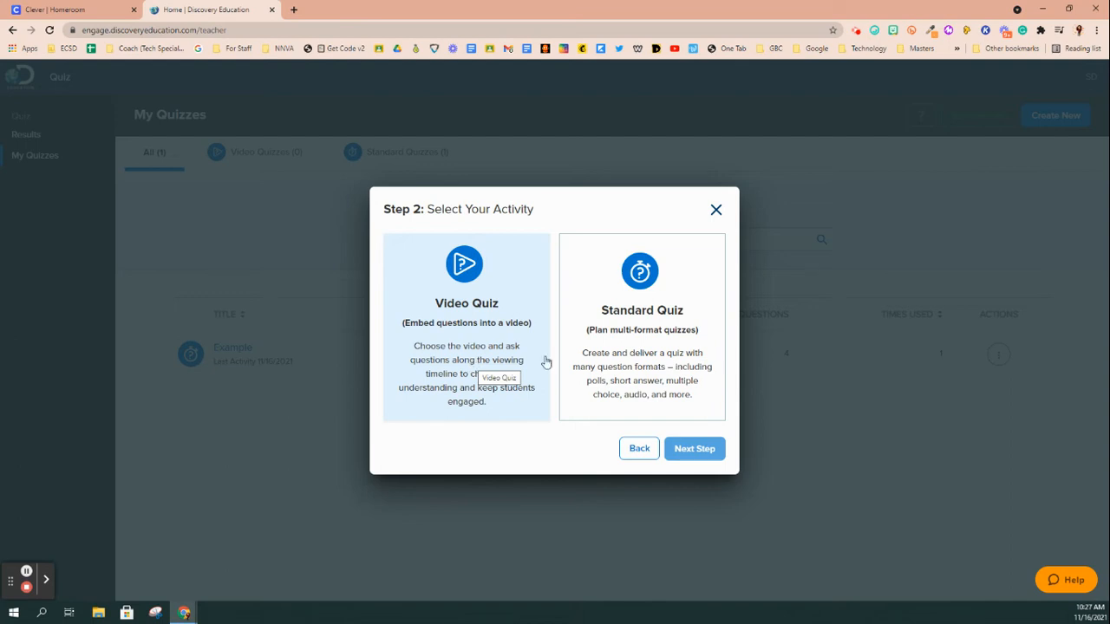
left_click(676, 336)
left_click(694, 447)
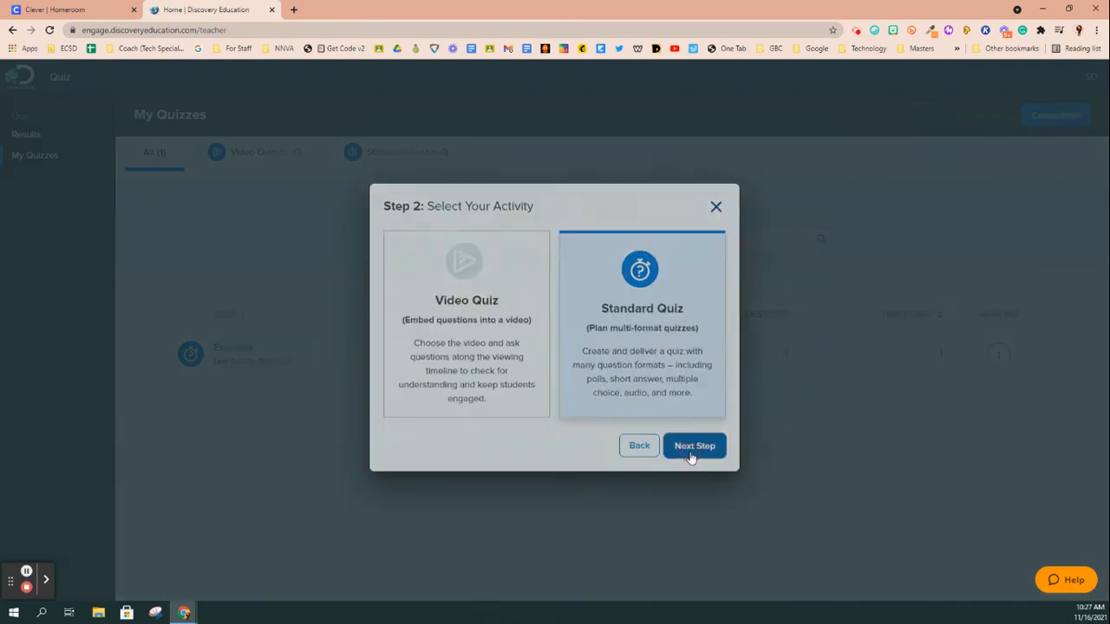
Name the standard quiz "Quiz" and start its first question as a Short Answer question.
left_click(447, 375)
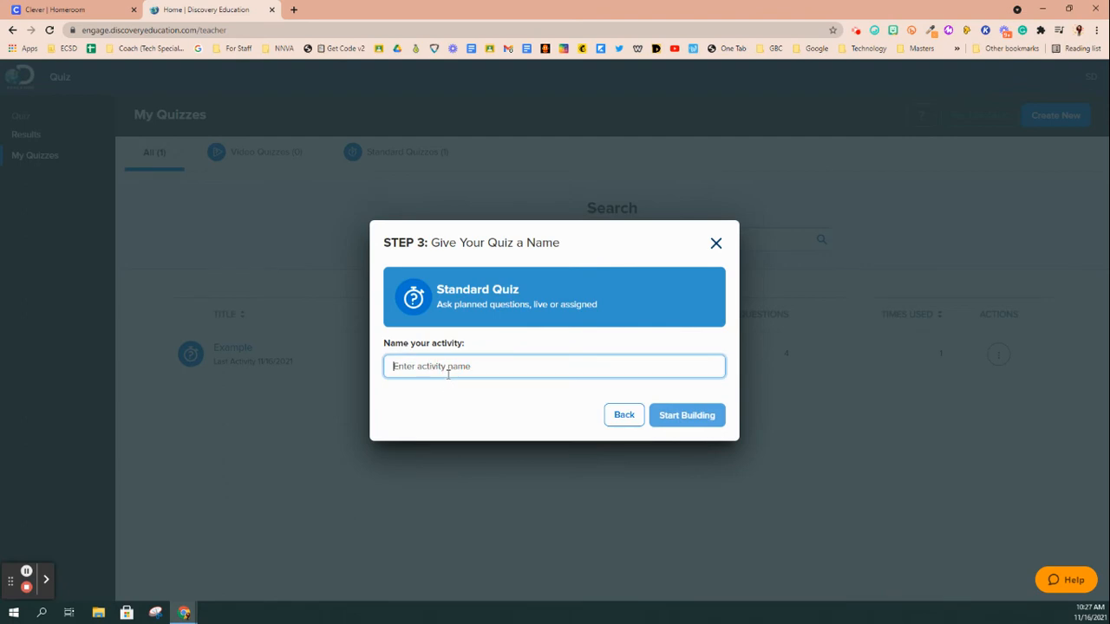
type("Quiz")
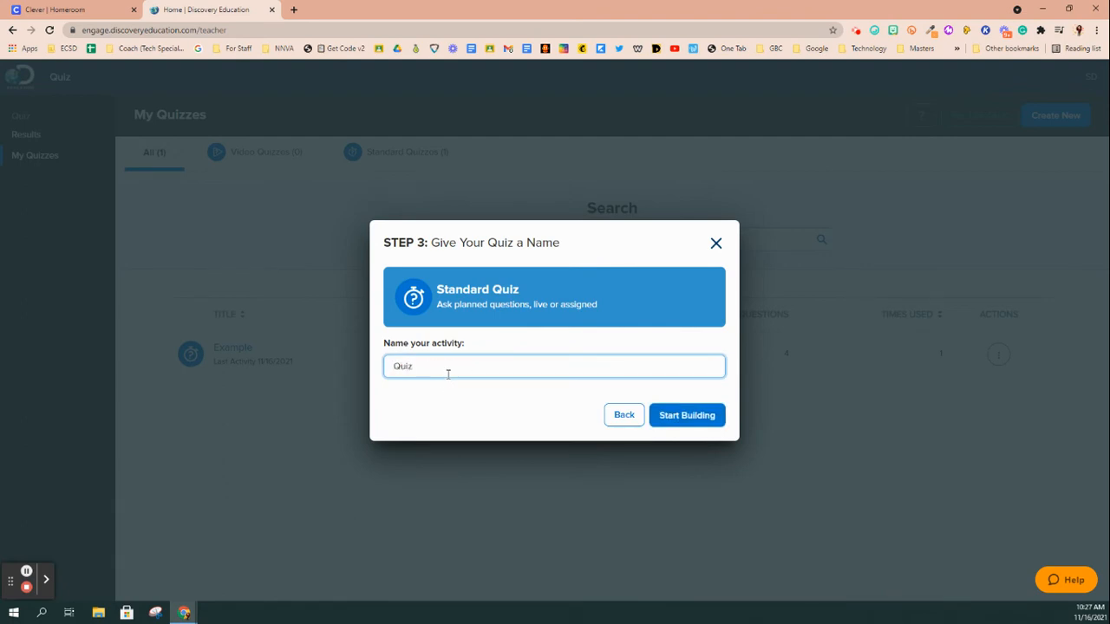
left_click(657, 416)
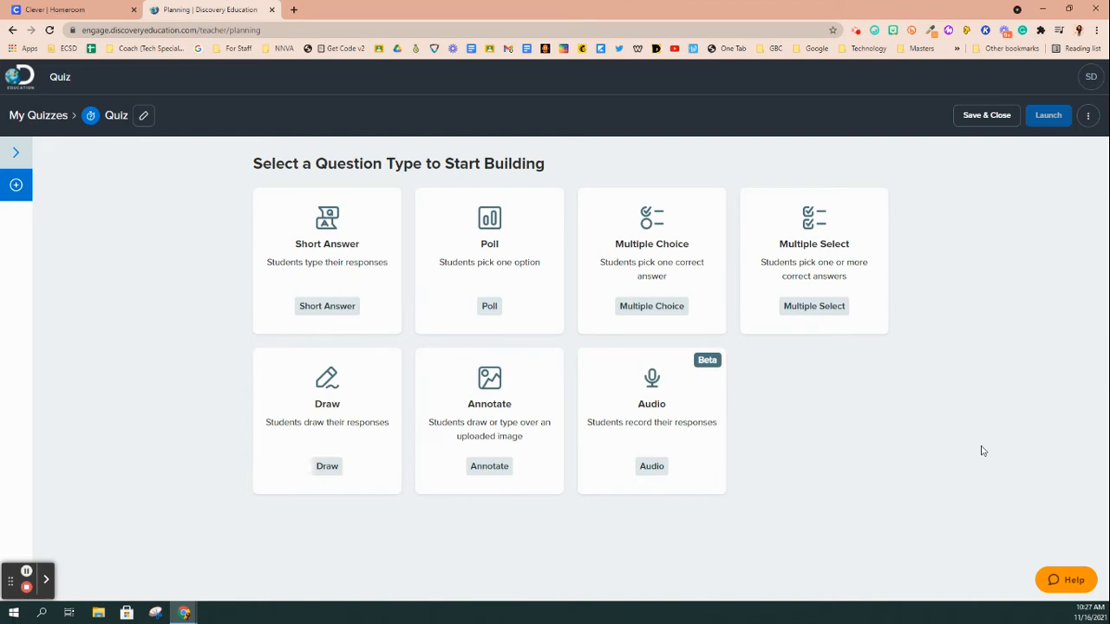
left_click(332, 310)
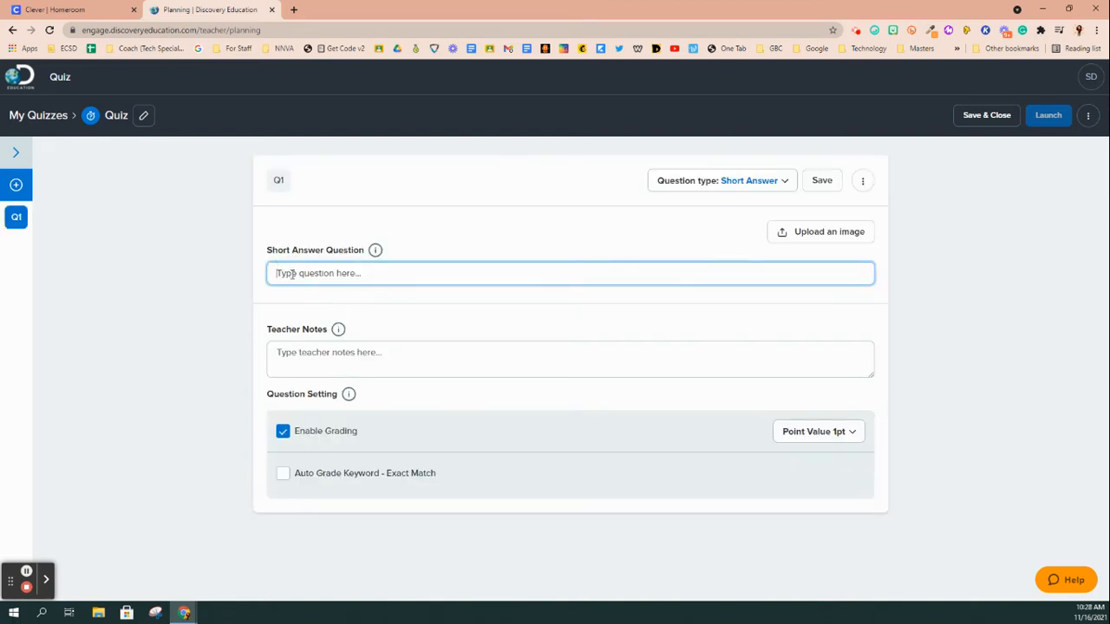
Enter "Question" as the short answer question text, keeping grading enabled with a point value of 1pt.
type("Question")
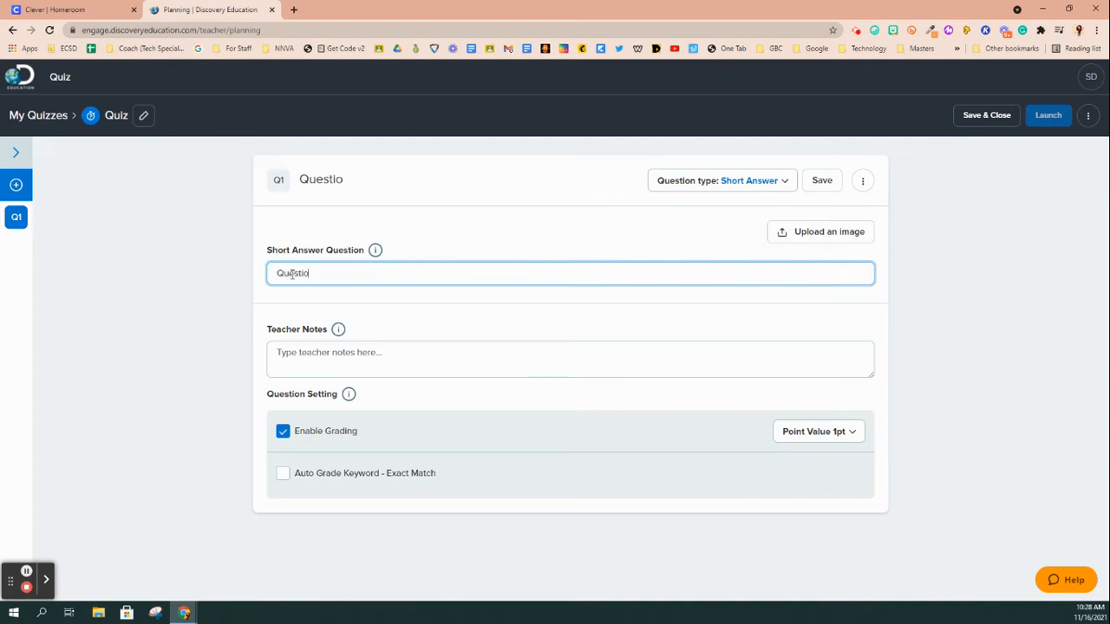
left_click(324, 356)
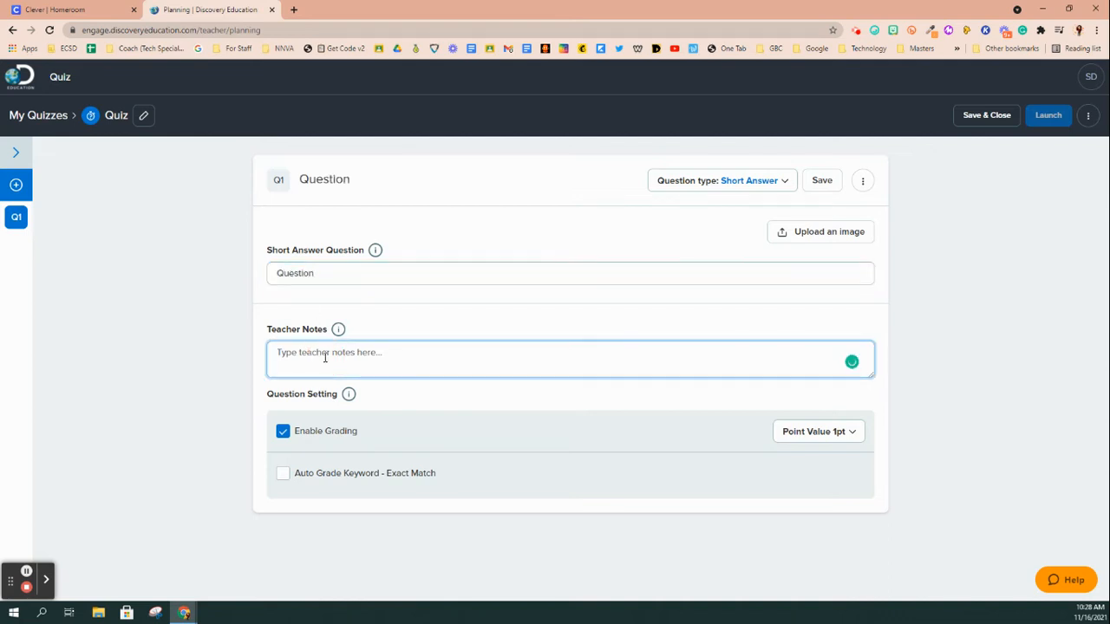
left_click(302, 433)
left_click(302, 433)
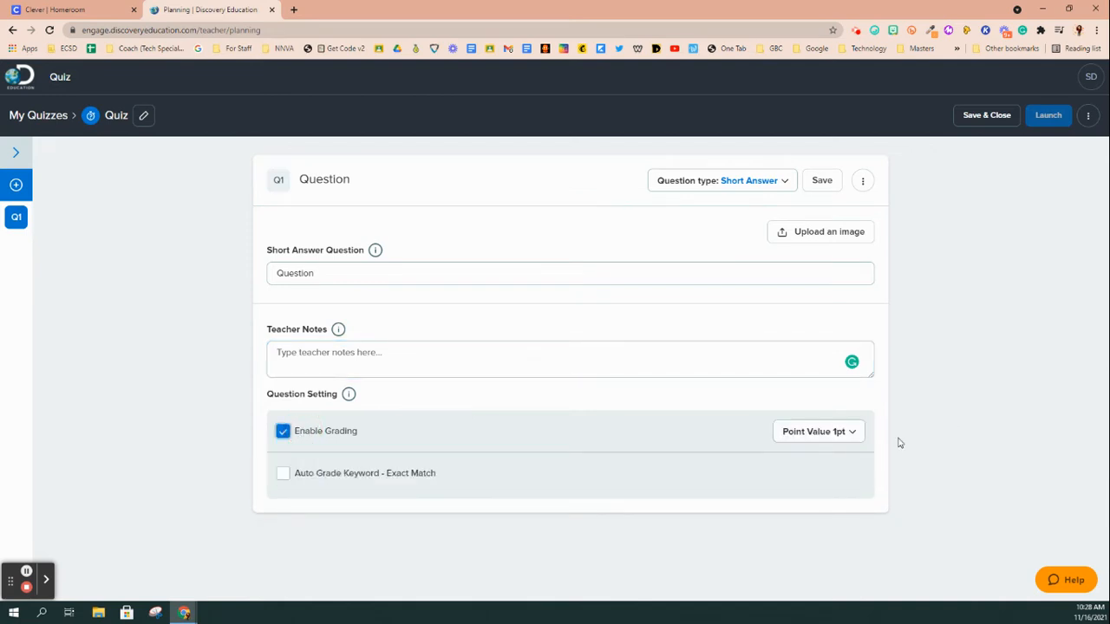
left_click(830, 432)
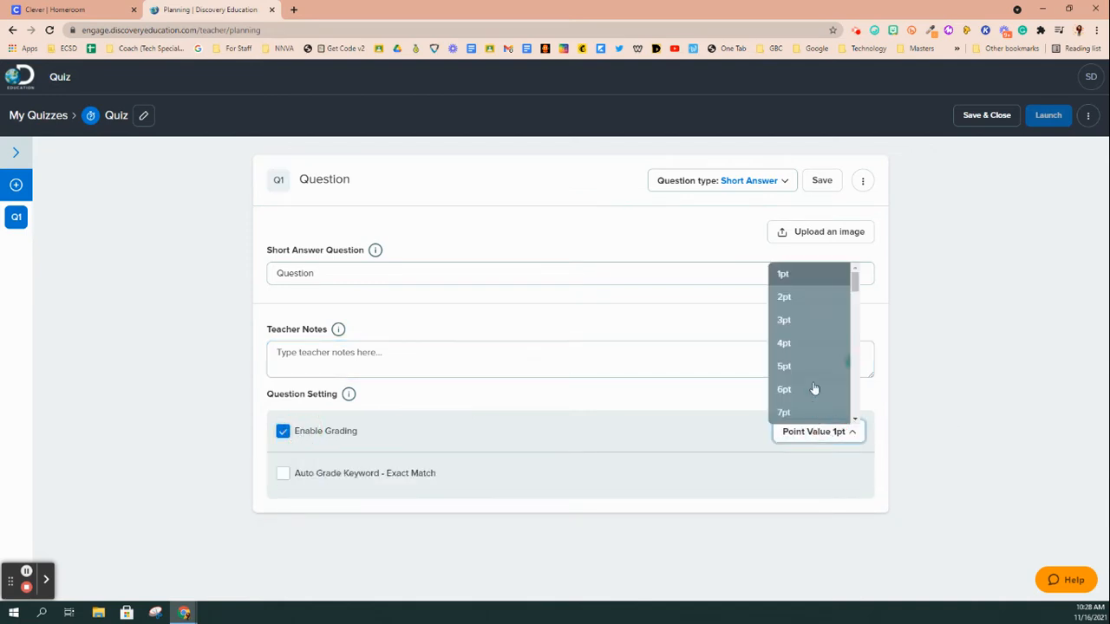
left_click(1067, 392)
Enable exact-match keyword auto grading with the keywords "Answer, answer" and save the short answer question.
left_click(342, 538)
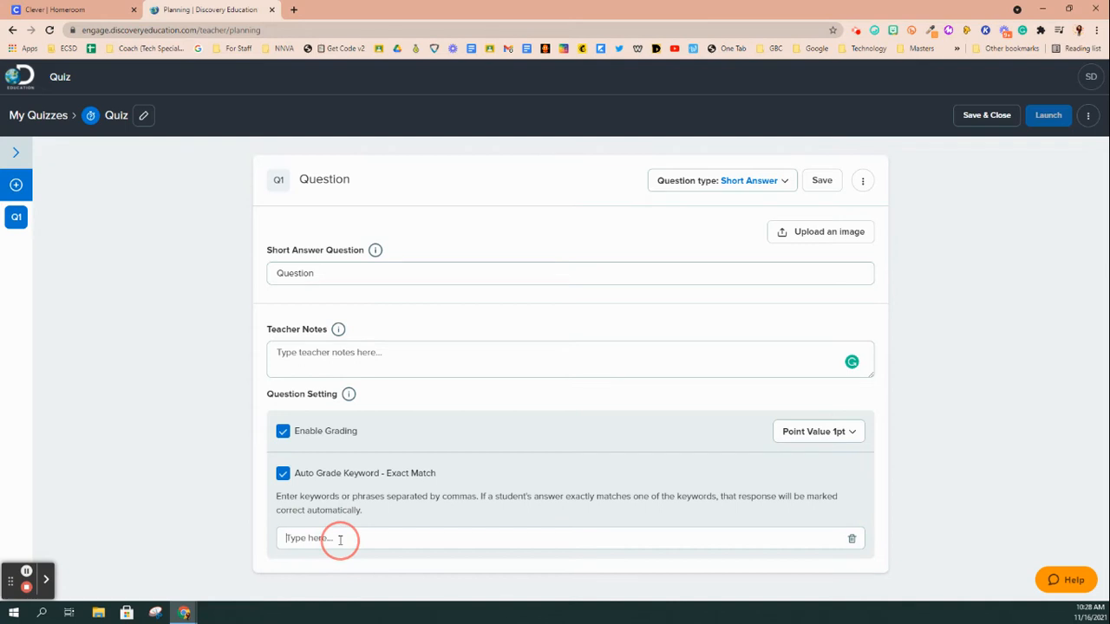
type("Answer, answer")
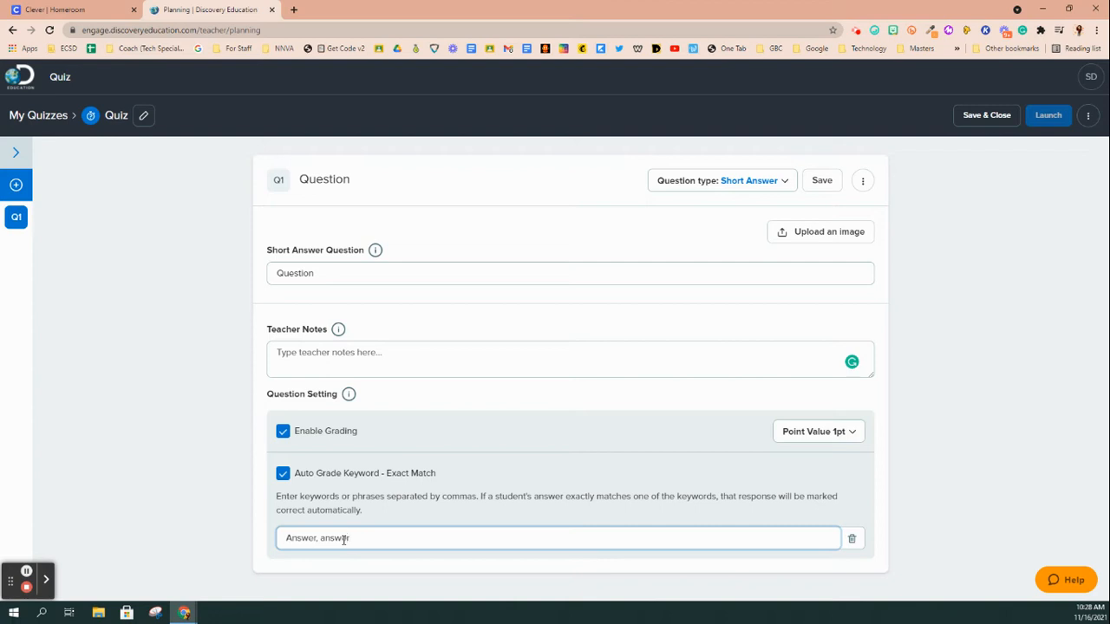
left_click(26, 573)
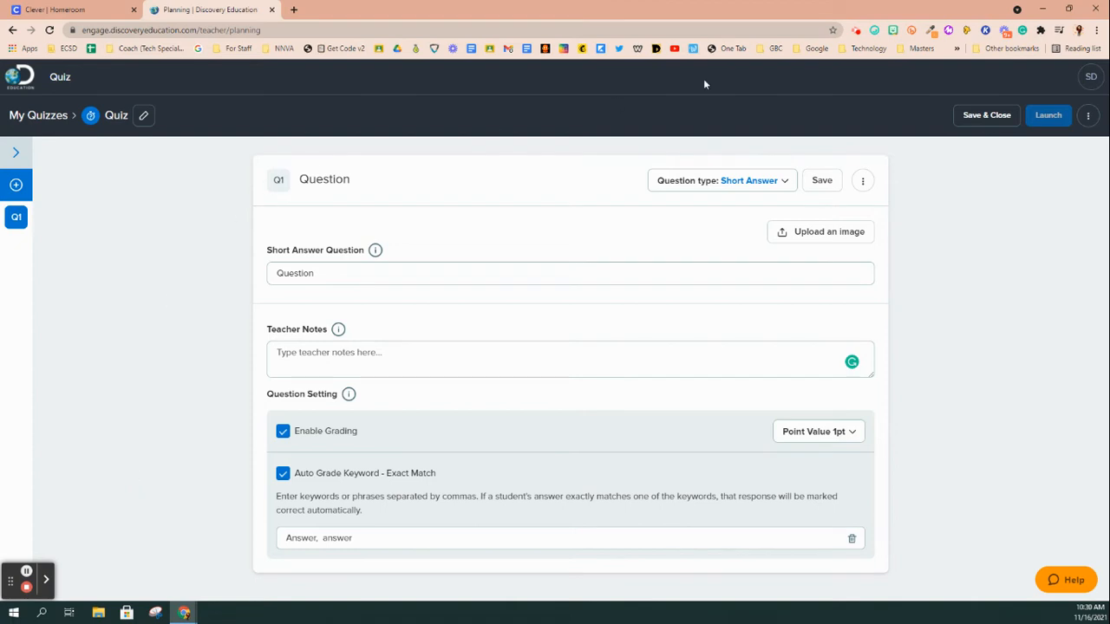
left_click(823, 186)
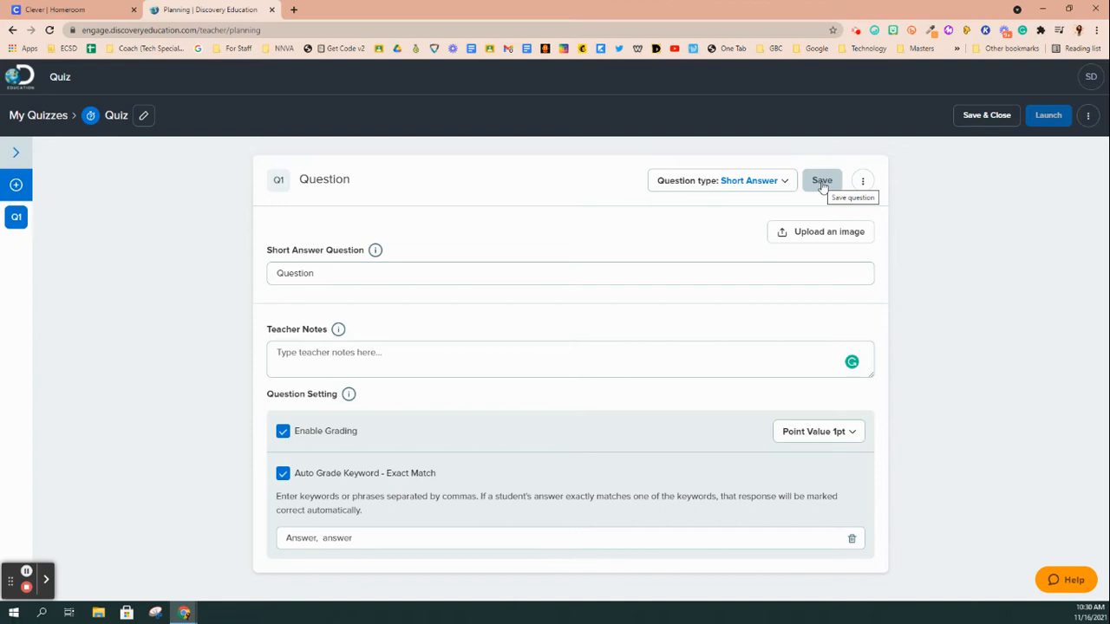
left_click(822, 186)
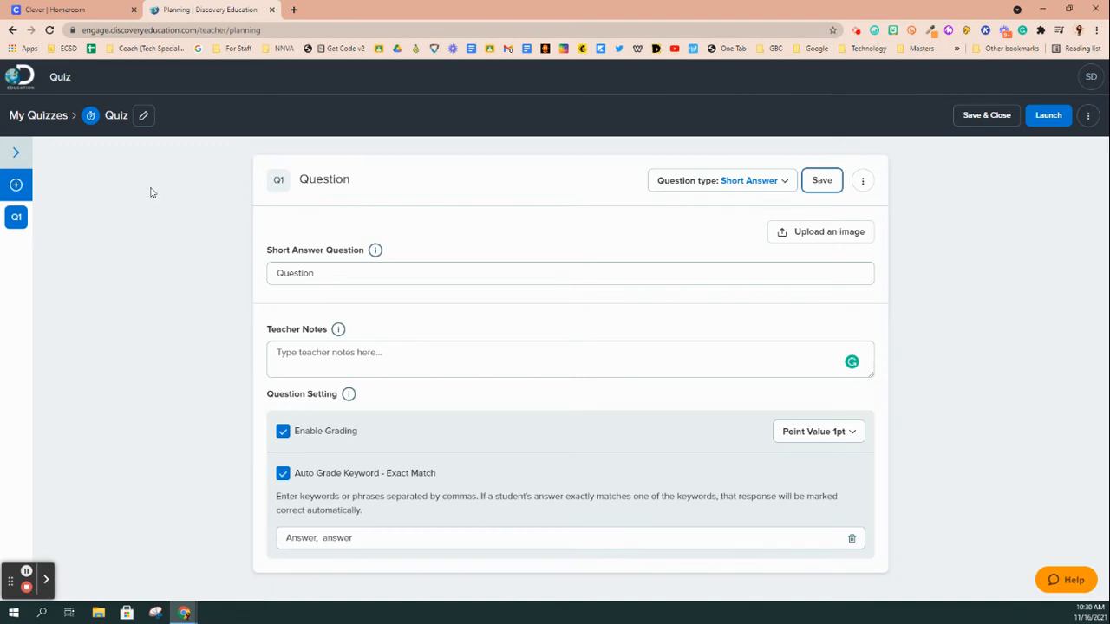
Add a second question to the quiz and set its question type to Poll.
left_click(16, 184)
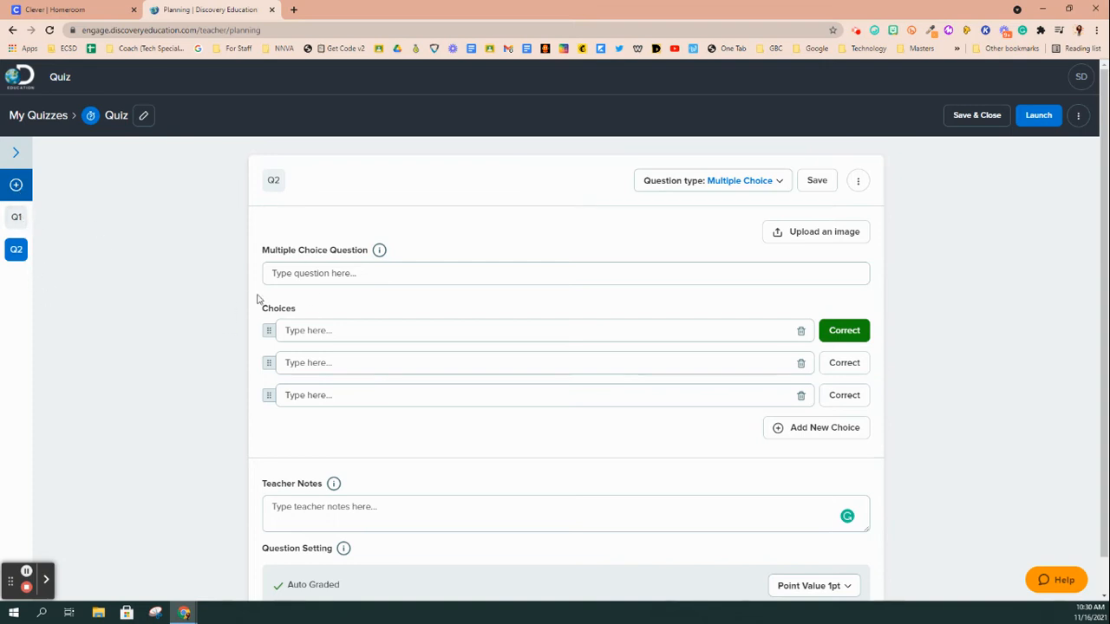
left_click(859, 181)
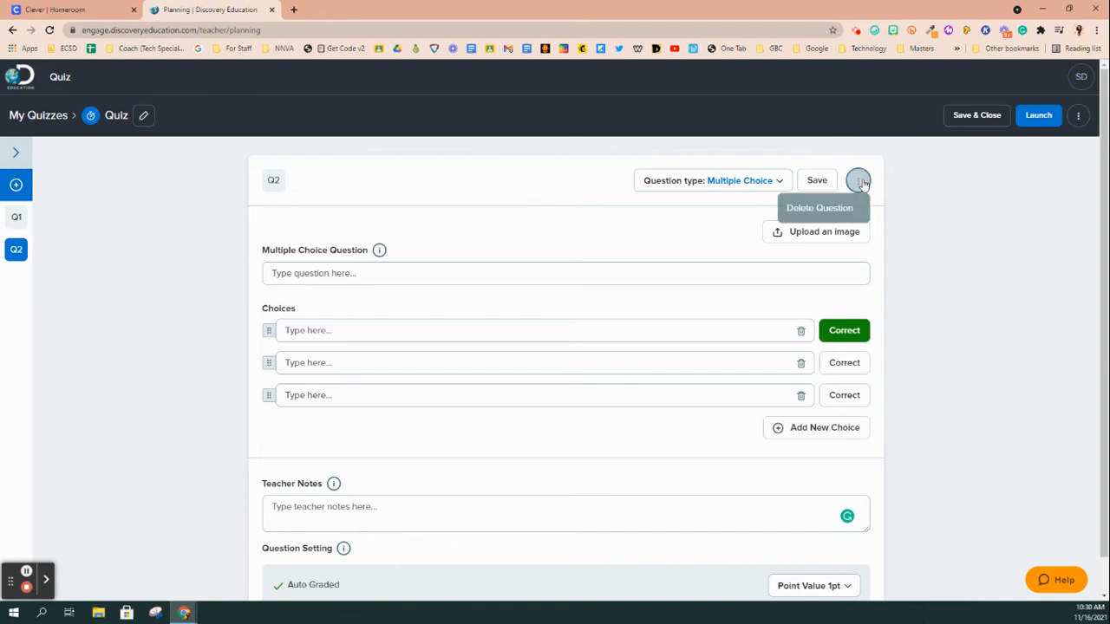
left_click(945, 224)
left_click(766, 180)
left_click(754, 232)
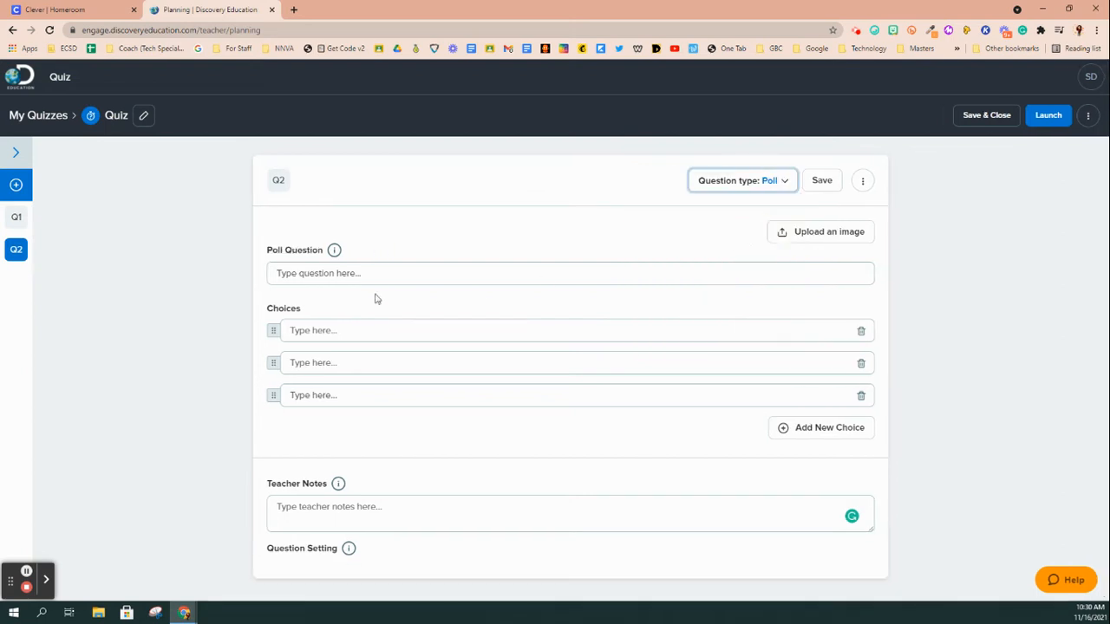
Enter "Poll" as the poll question and fill its three choices with "A", "b" and "C".
left_click(351, 273)
type("Poll")
left_click(420, 335)
type("A")
left_click(412, 363)
type("b")
left_click(394, 398)
type("C")
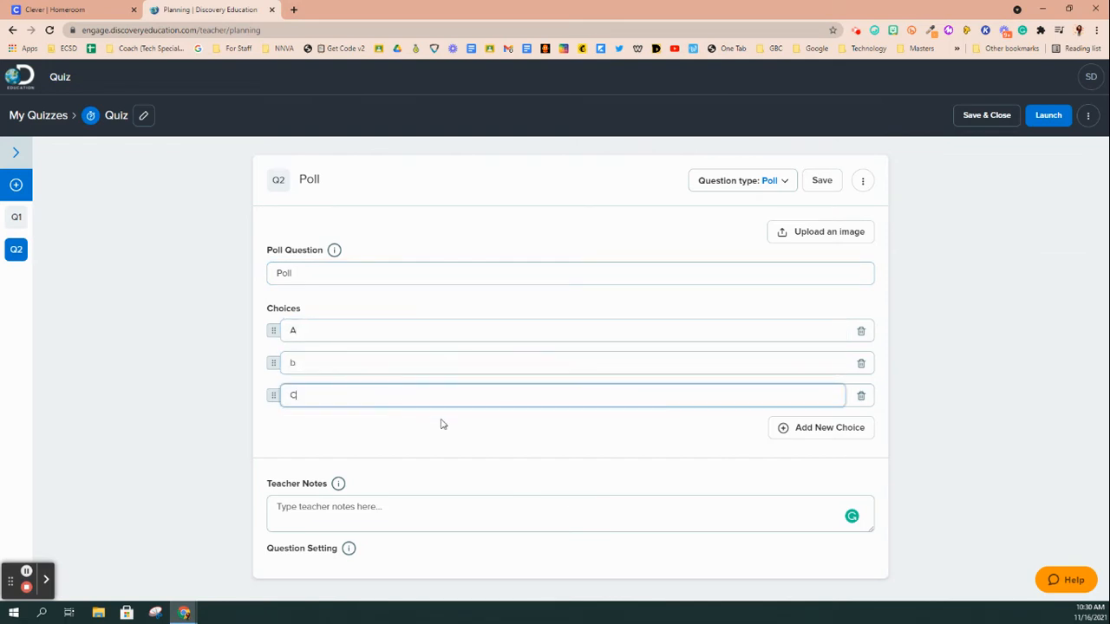
Add a fourth poll choice "D" and try reordering choice C among the choices.
left_click(441, 510)
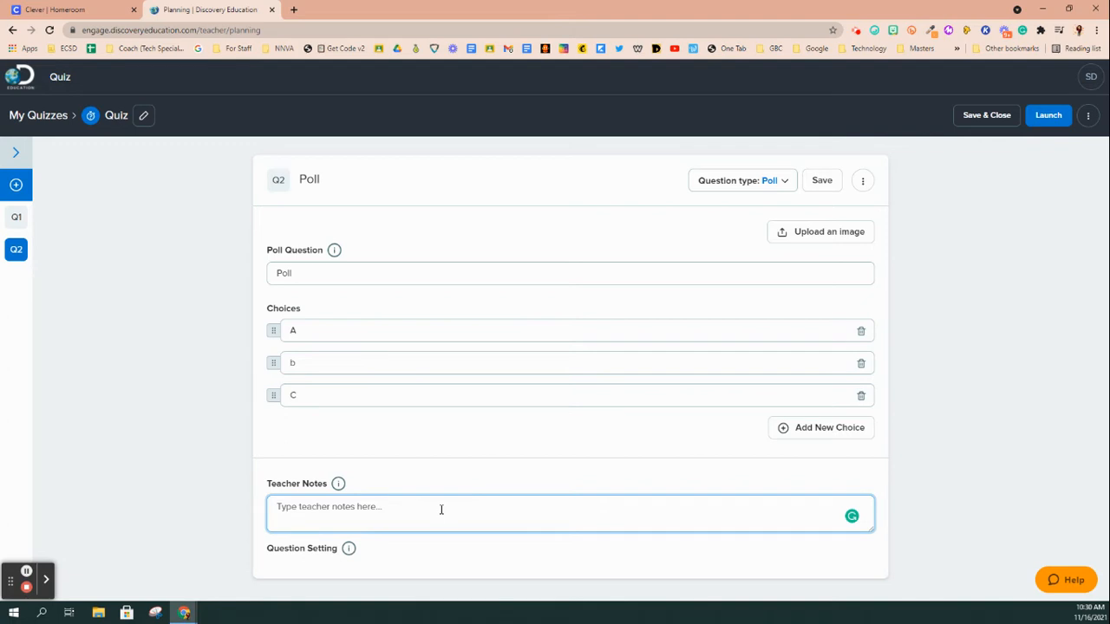
left_click(312, 549)
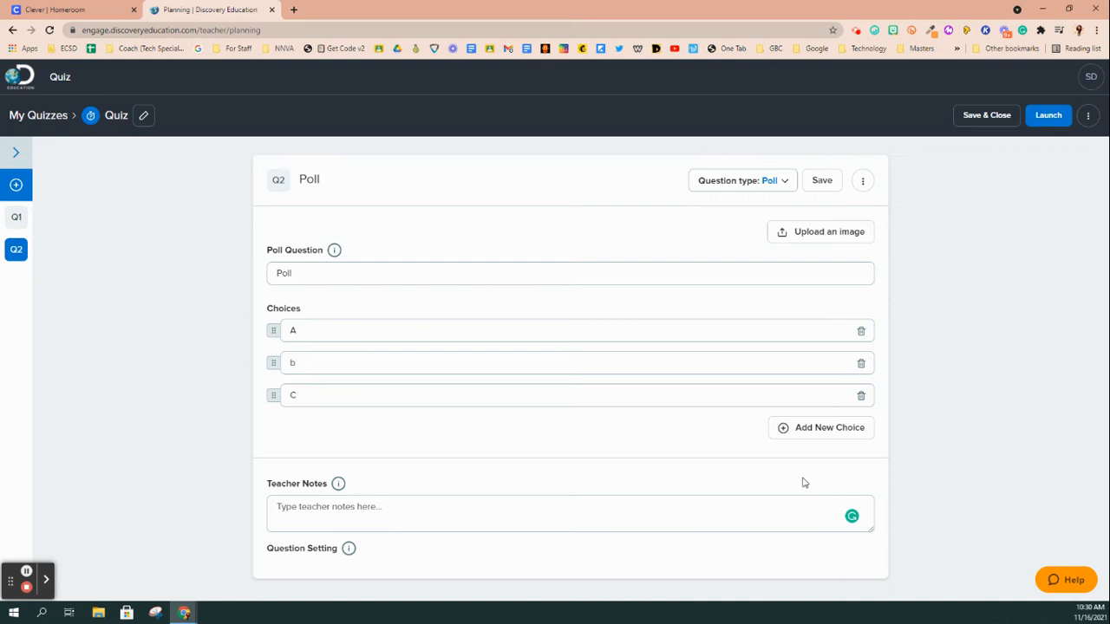
left_click(858, 426)
left_click(454, 431)
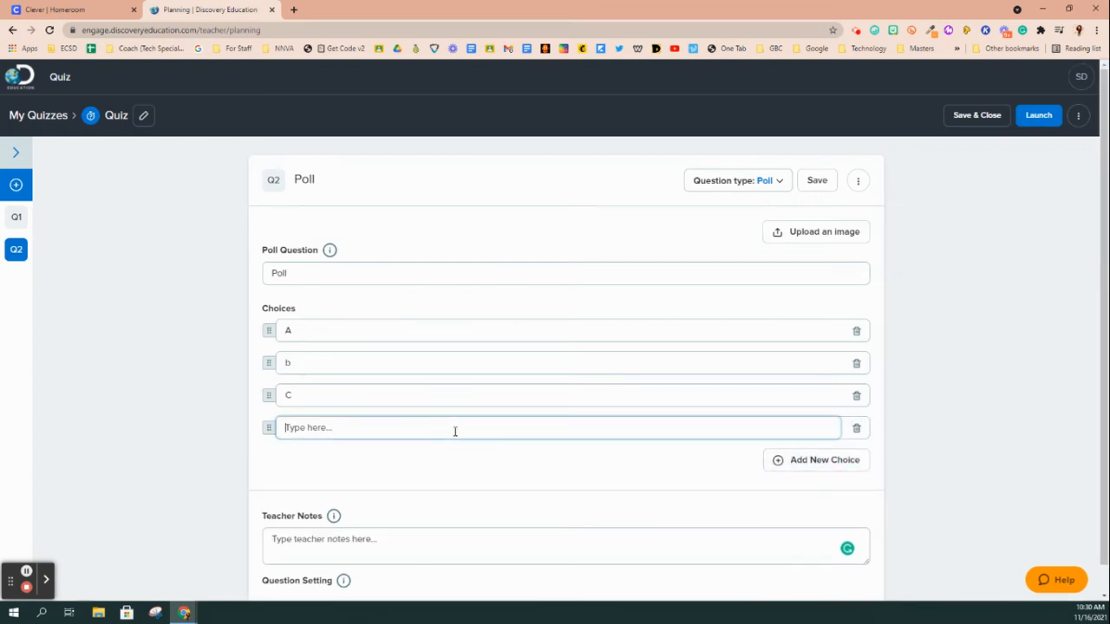
type("D")
left_click_drag(269, 394, 269, 364)
left_click(510, 424)
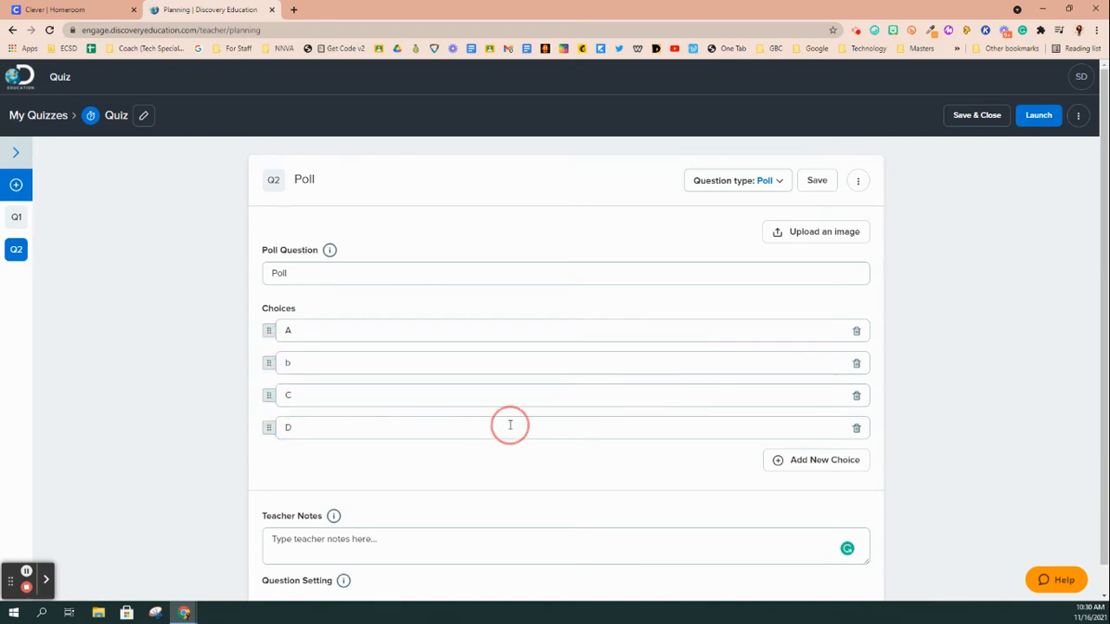
Upload the ERROR character image from the Desktop folder and attach it to the poll question.
left_click(834, 232)
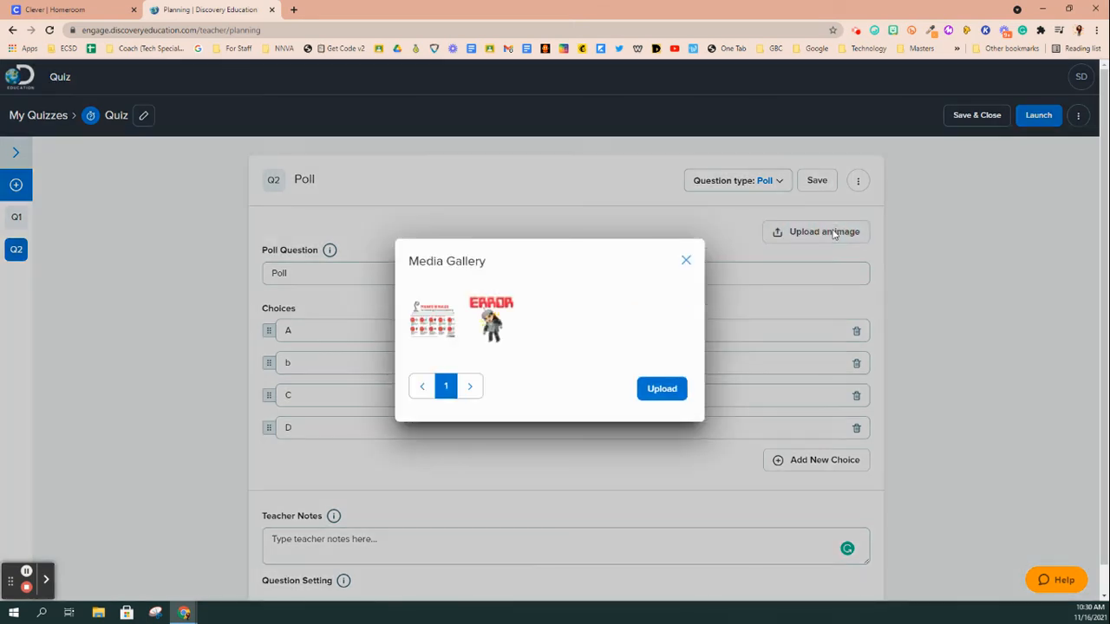
left_click(440, 317)
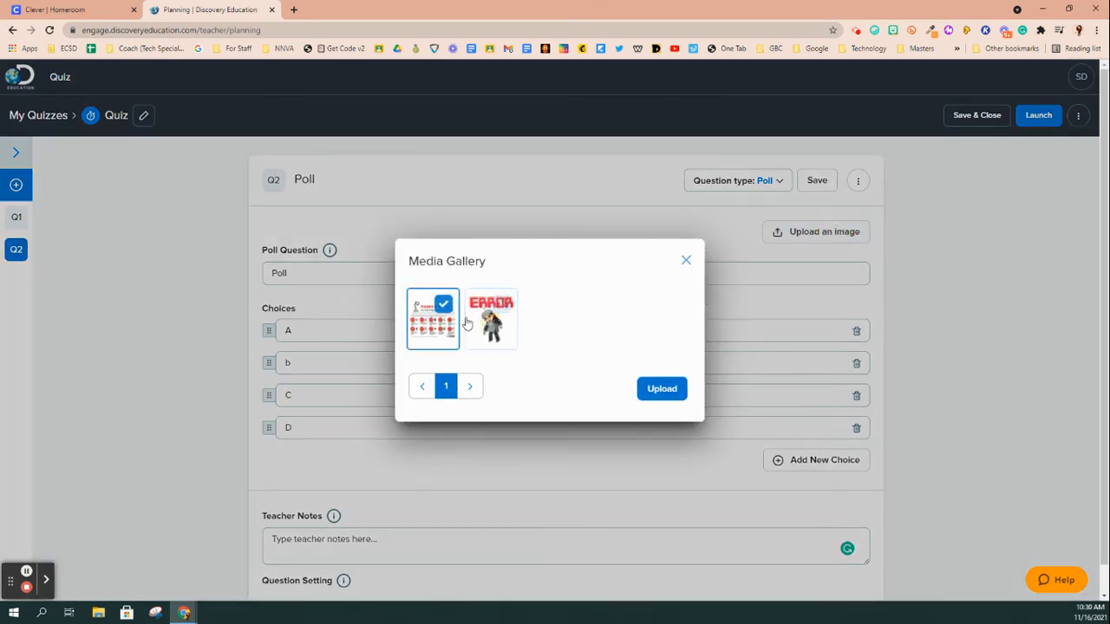
left_click(661, 389)
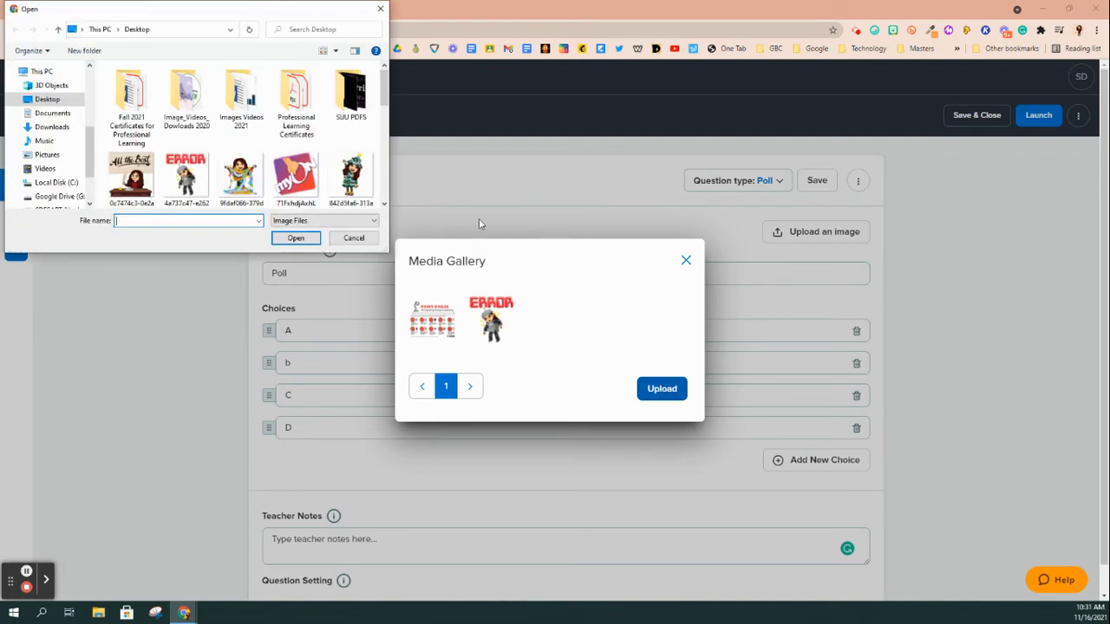
left_click(196, 176)
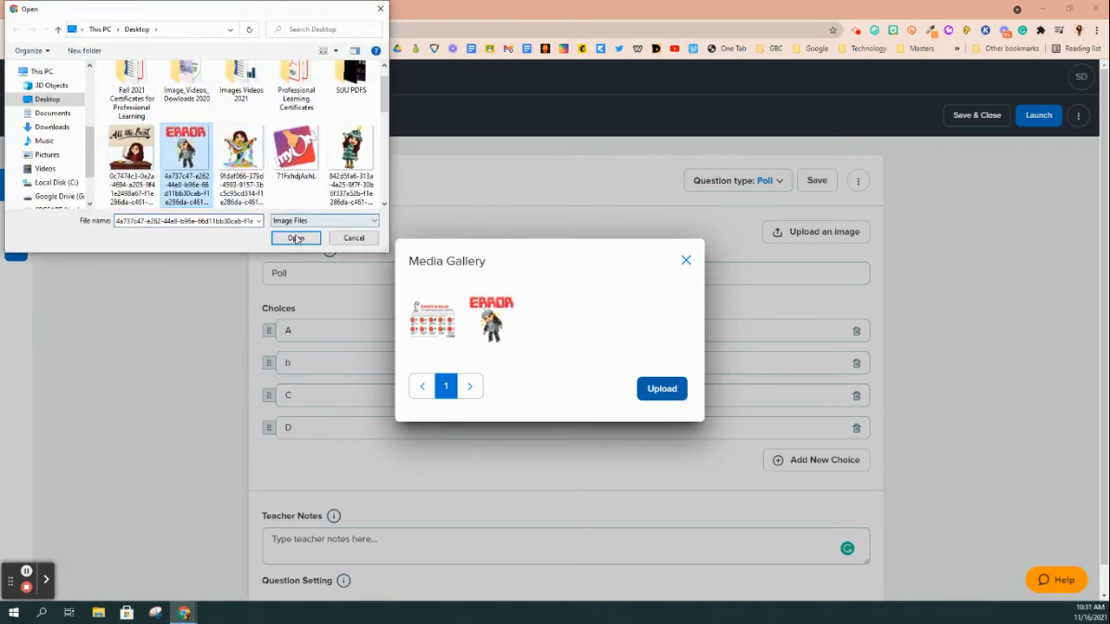
left_click(296, 238)
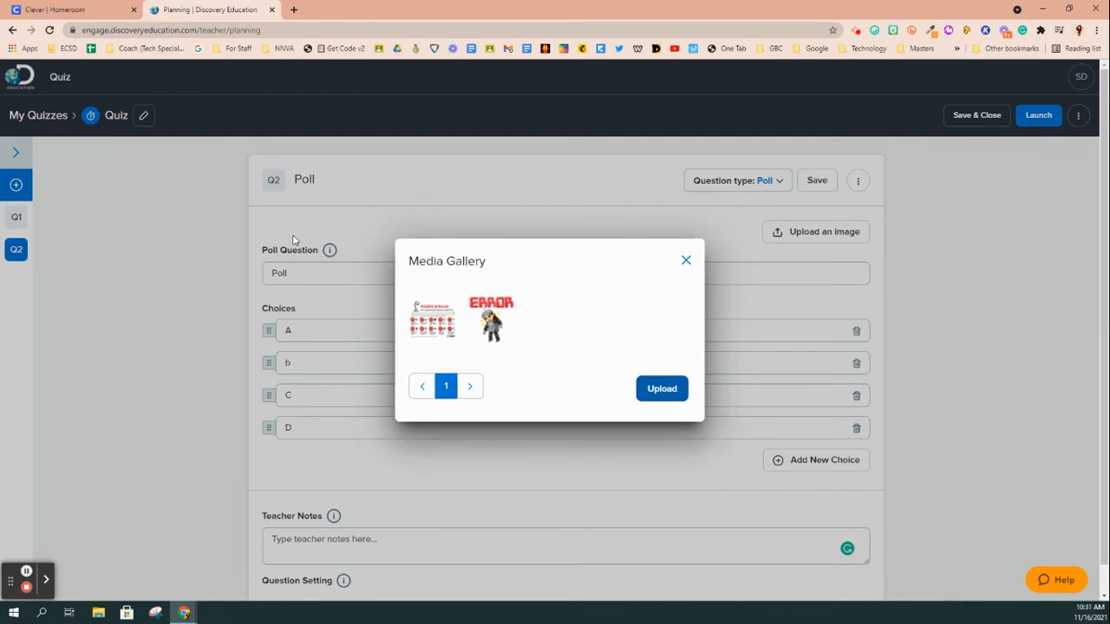
left_click(426, 326)
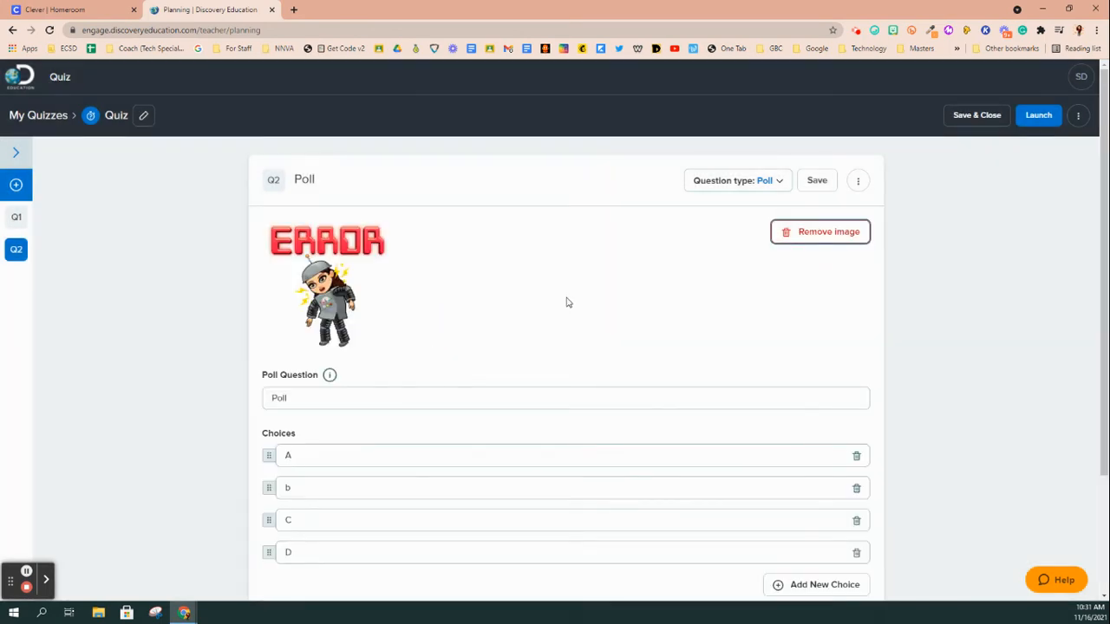
Review the poll question with its image and choices, and save it.
scroll(566, 301, "down", 2)
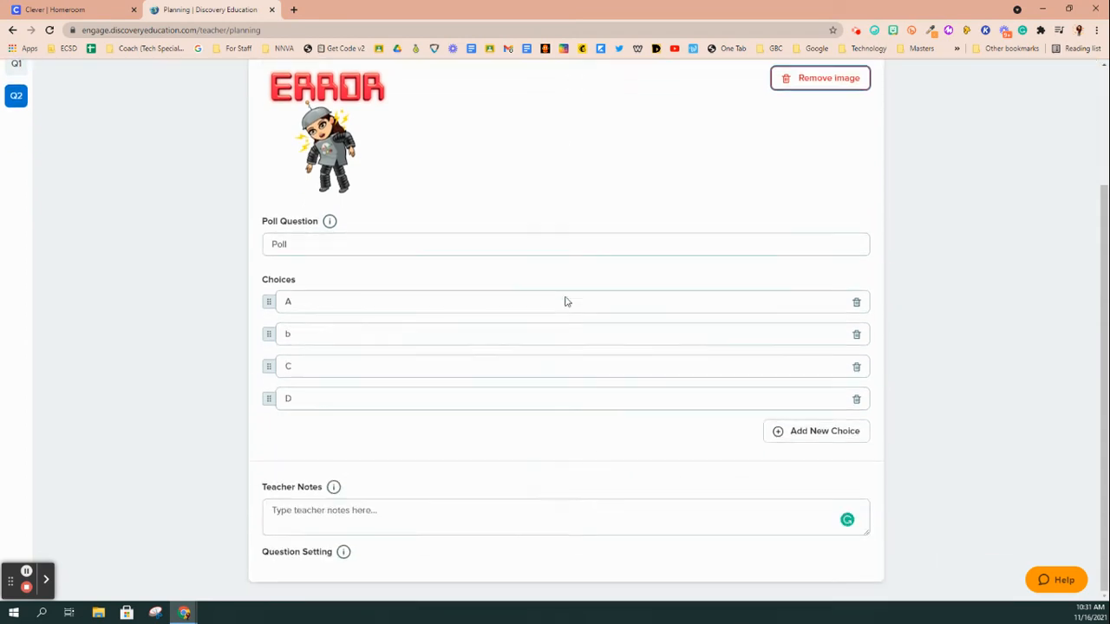
scroll(564, 299, "up", 2)
left_click(820, 183)
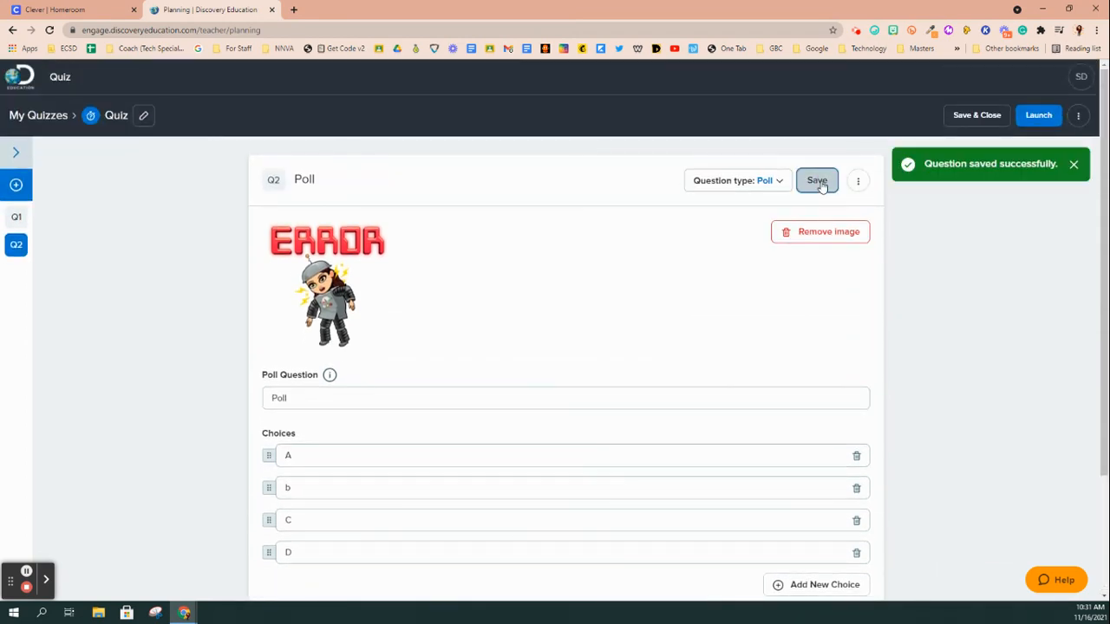
Add a third question of type Multiple Choice with "Question" as its question text.
left_click(16, 186)
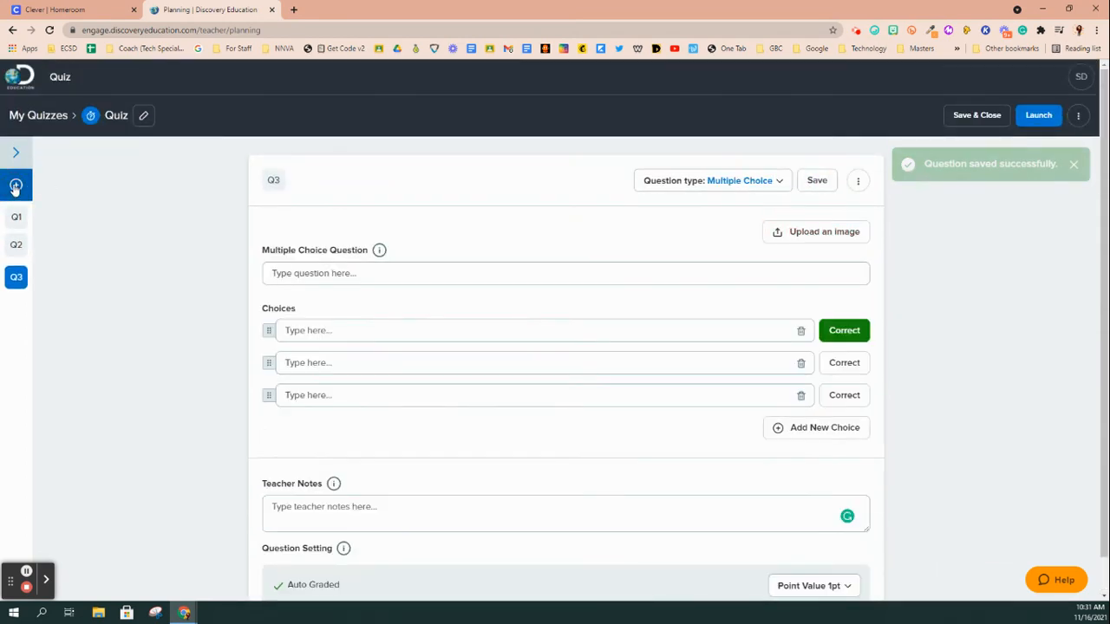
left_click(663, 185)
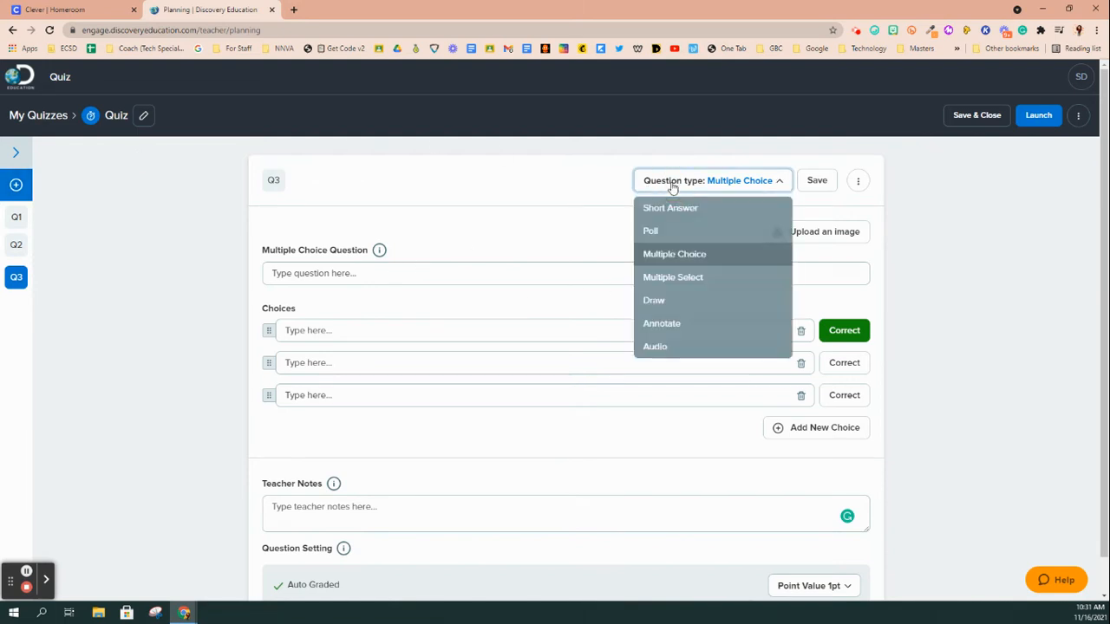
left_click(667, 256)
left_click(332, 273)
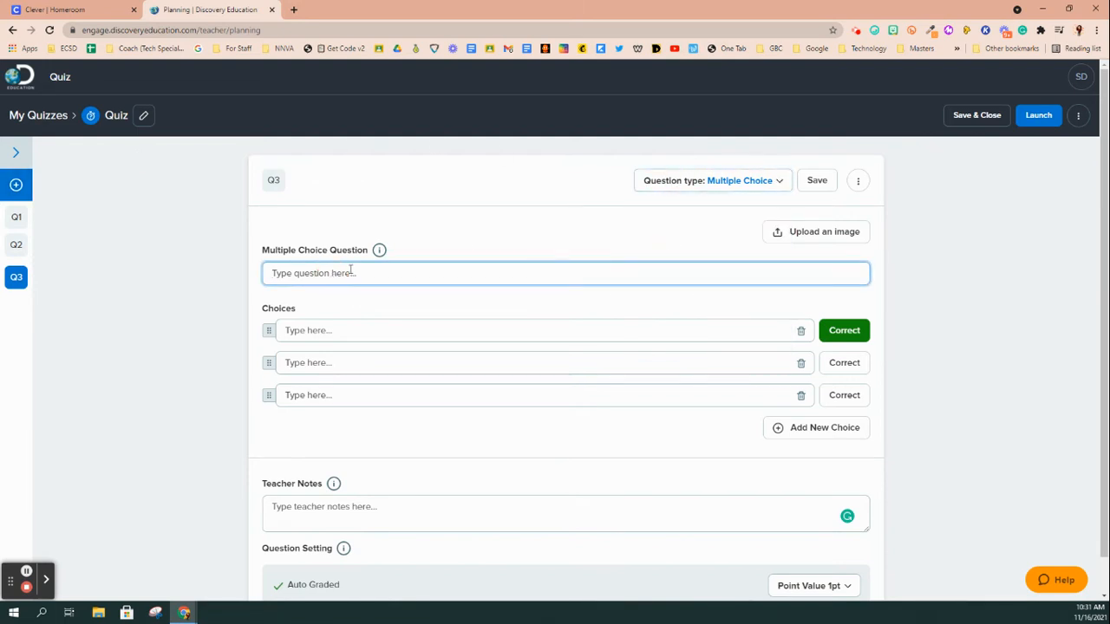
type("Question")
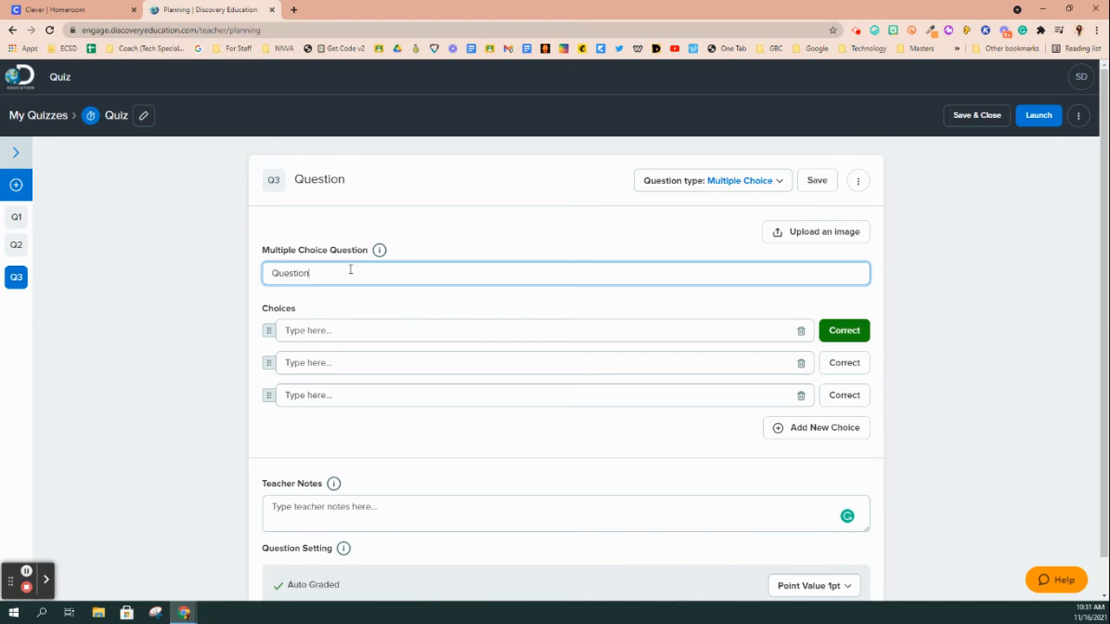
Fill the three multiple choice answers with "A", "B" and "C".
left_click(298, 330)
type("A")
left_click(300, 363)
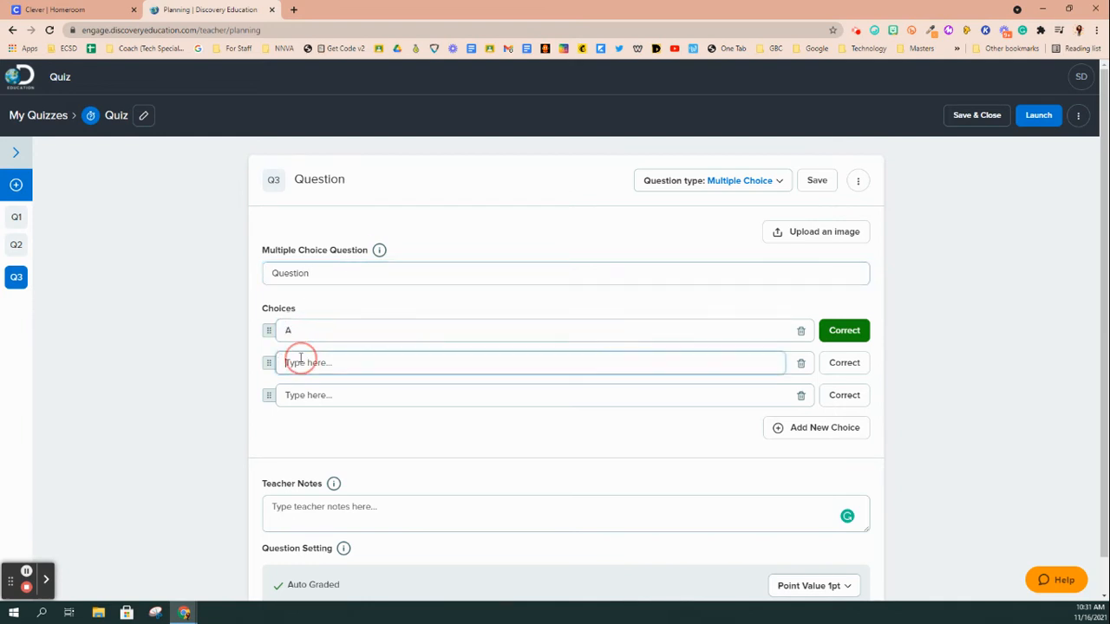
type("BC")
left_click(292, 392)
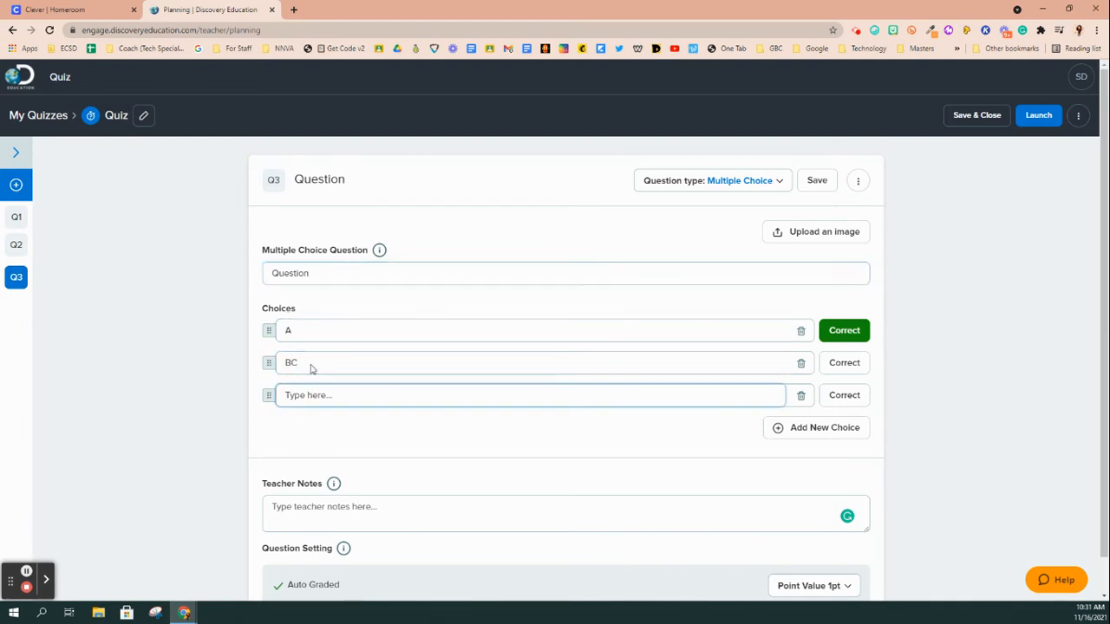
type("C")
left_click(310, 363)
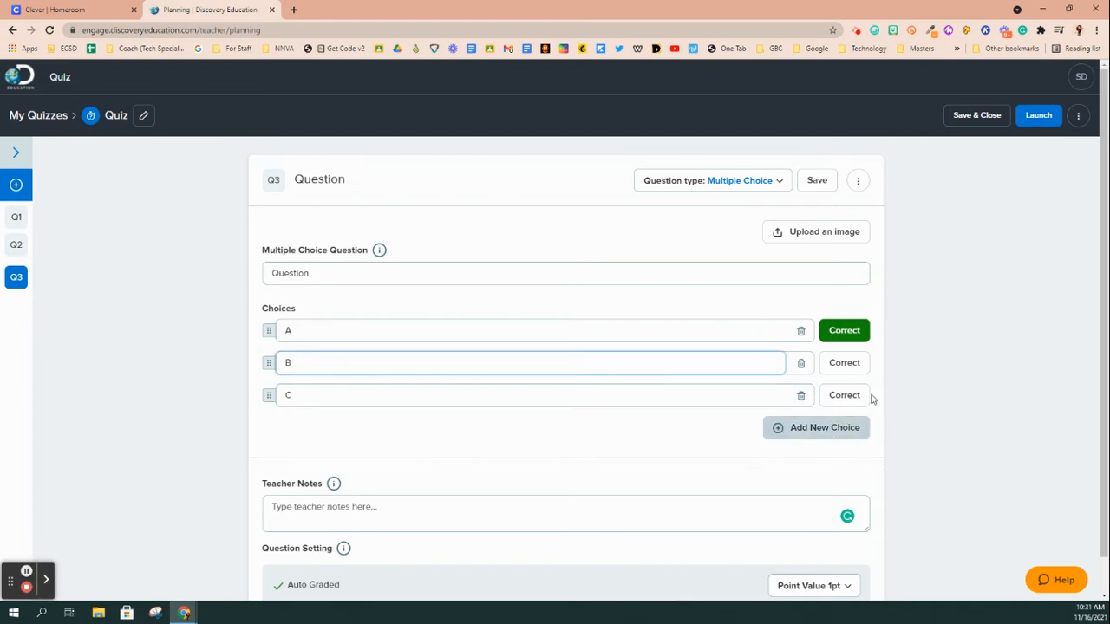
Mark choice B as the correct answer, keep the point value at 1pt, and save the multiple choice question.
left_click(832, 368)
left_click(841, 396)
left_click(841, 330)
left_click(841, 371)
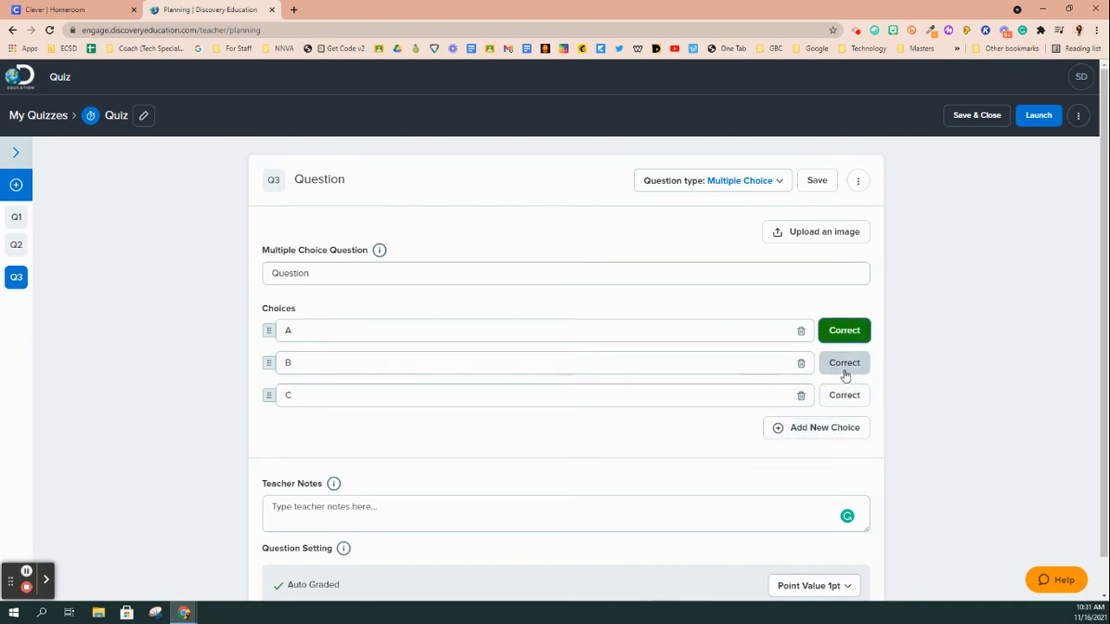
scroll(982, 405, "down", 1)
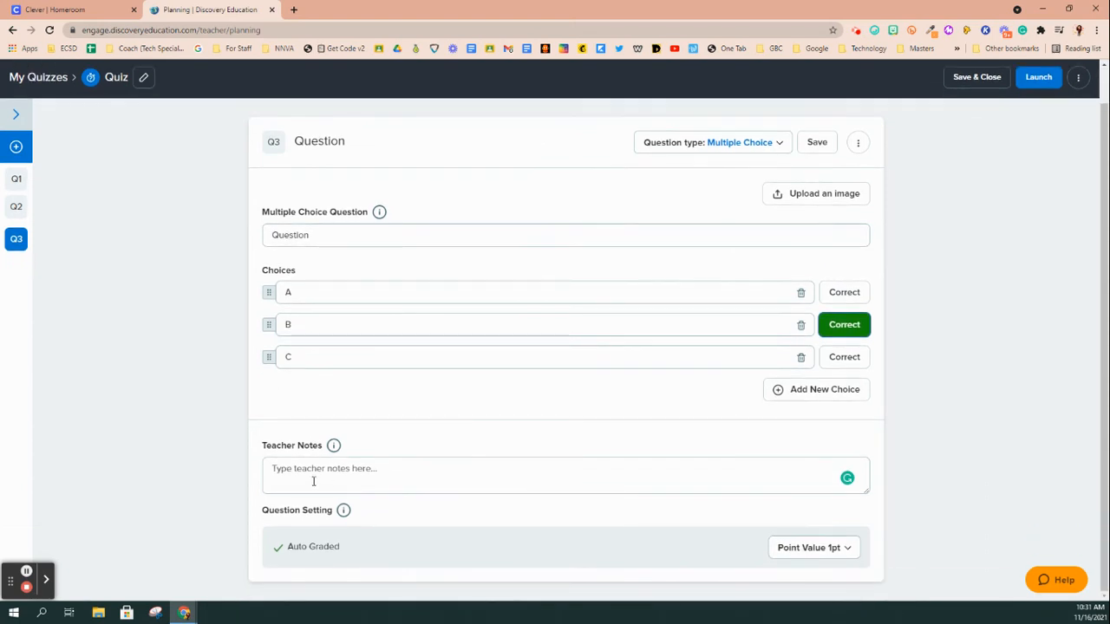
left_click(812, 556)
left_click(976, 478)
left_click(817, 148)
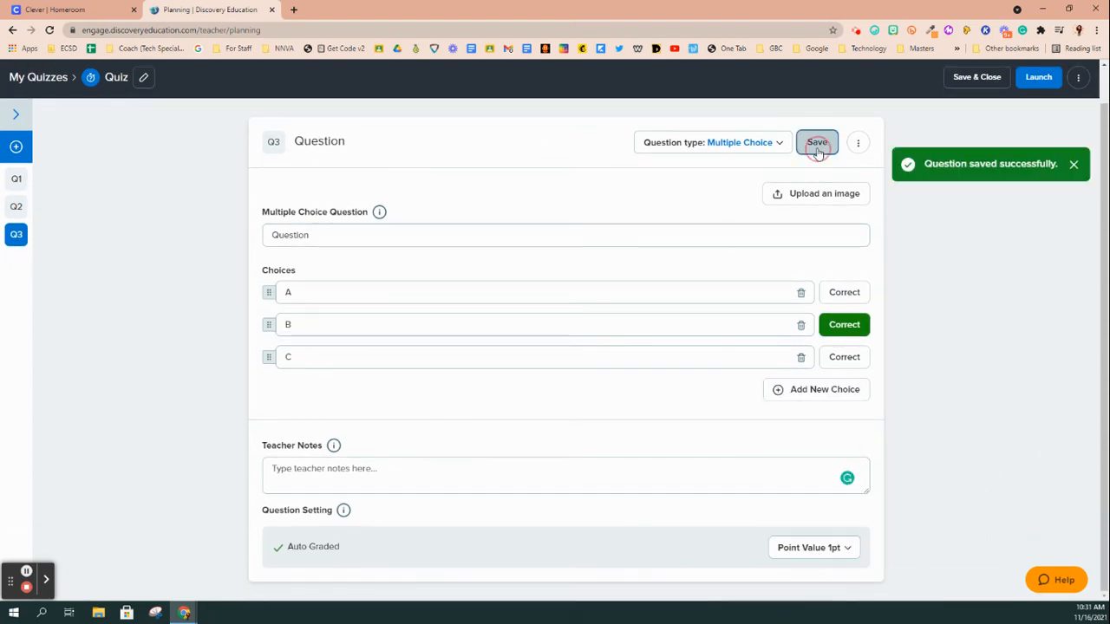
Add a fourth question of type Draw with "Draw me a flower" as its question text, and save it.
left_click(17, 148)
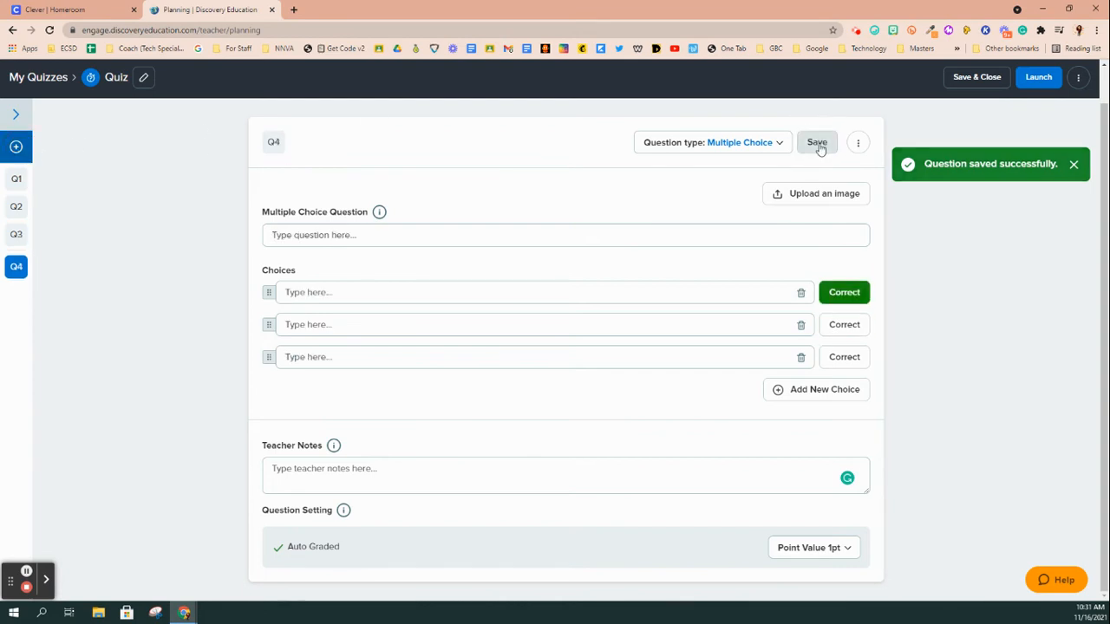
left_click(740, 144)
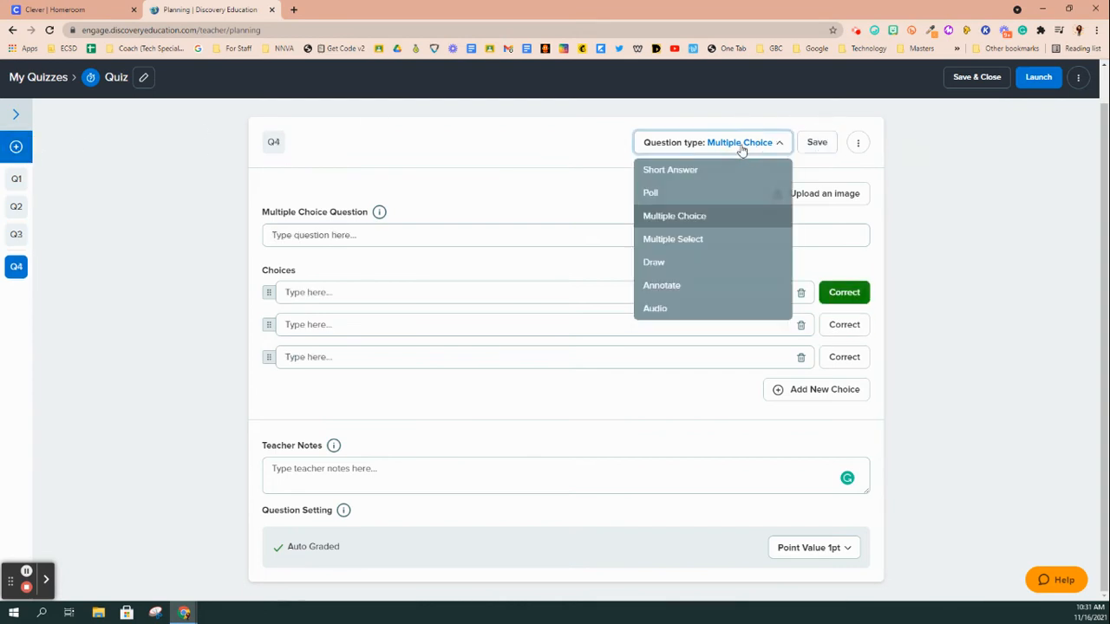
left_click(688, 261)
left_click(342, 251)
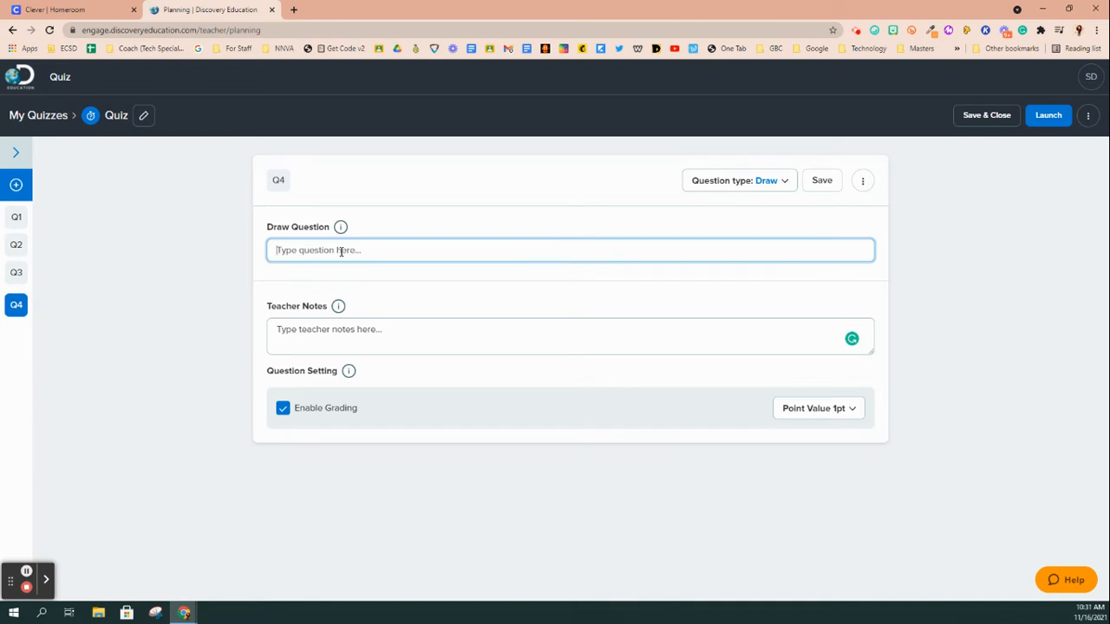
type("Draw me a flower")
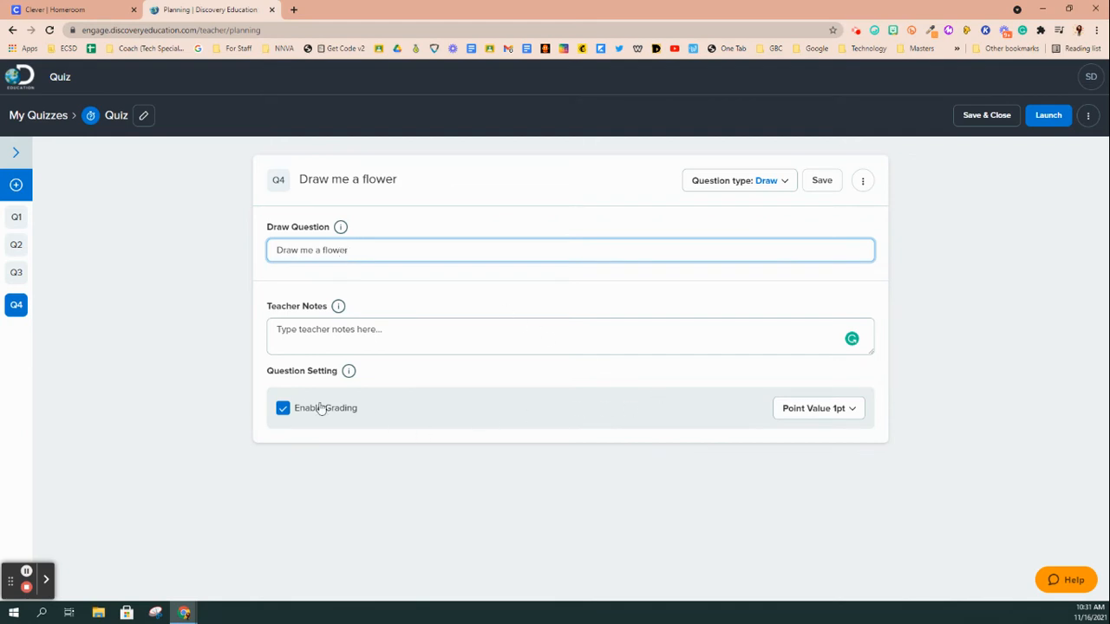
left_click(819, 180)
left_click(768, 185)
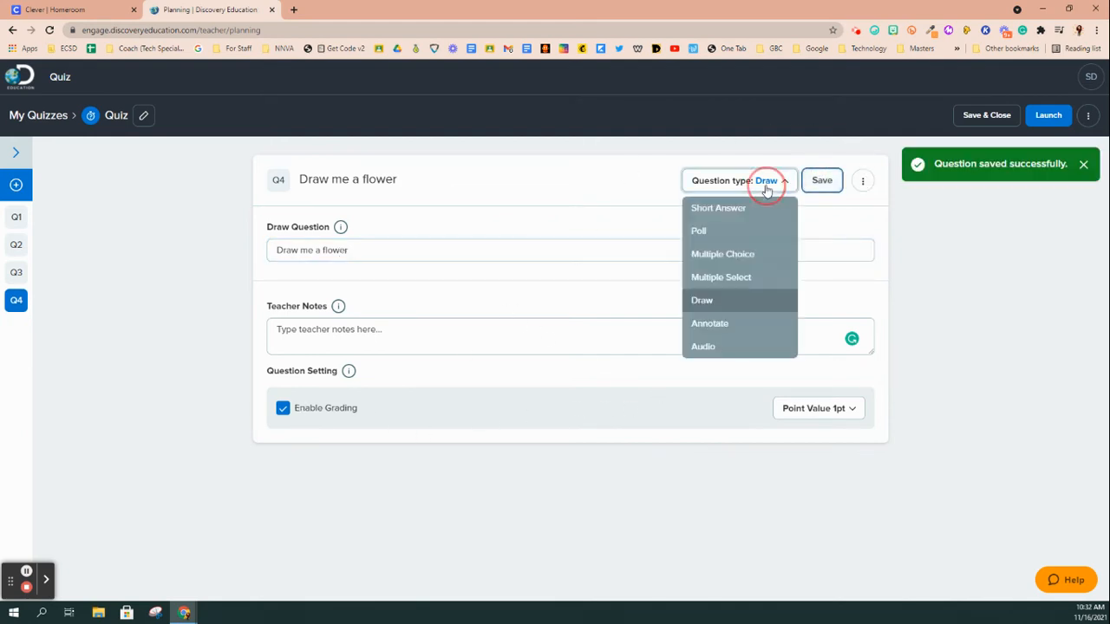
left_click(711, 328)
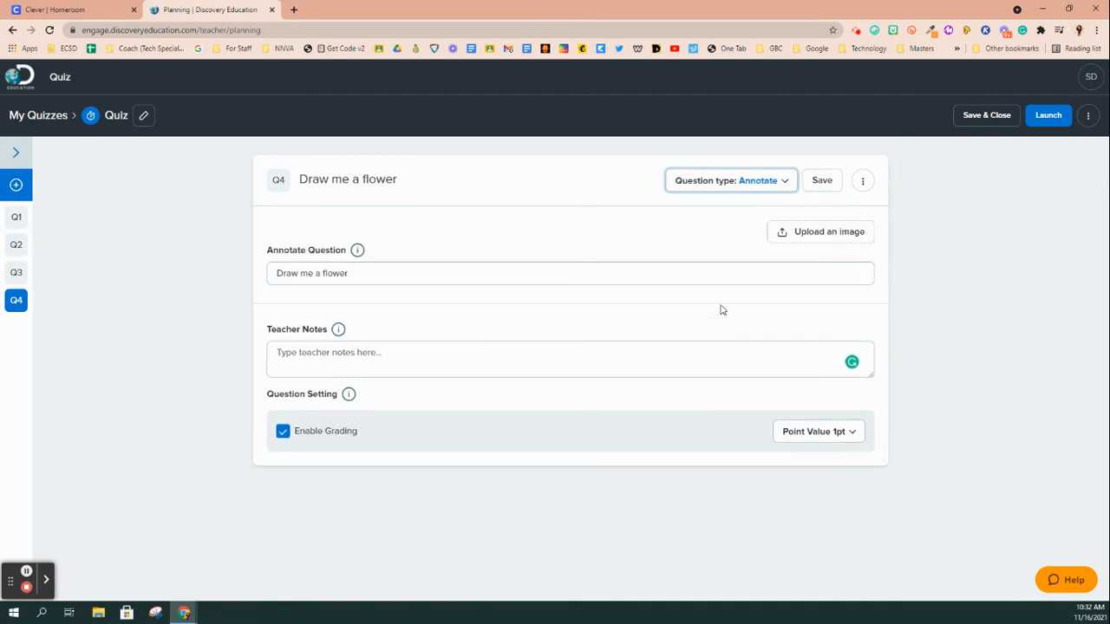
left_click(828, 232)
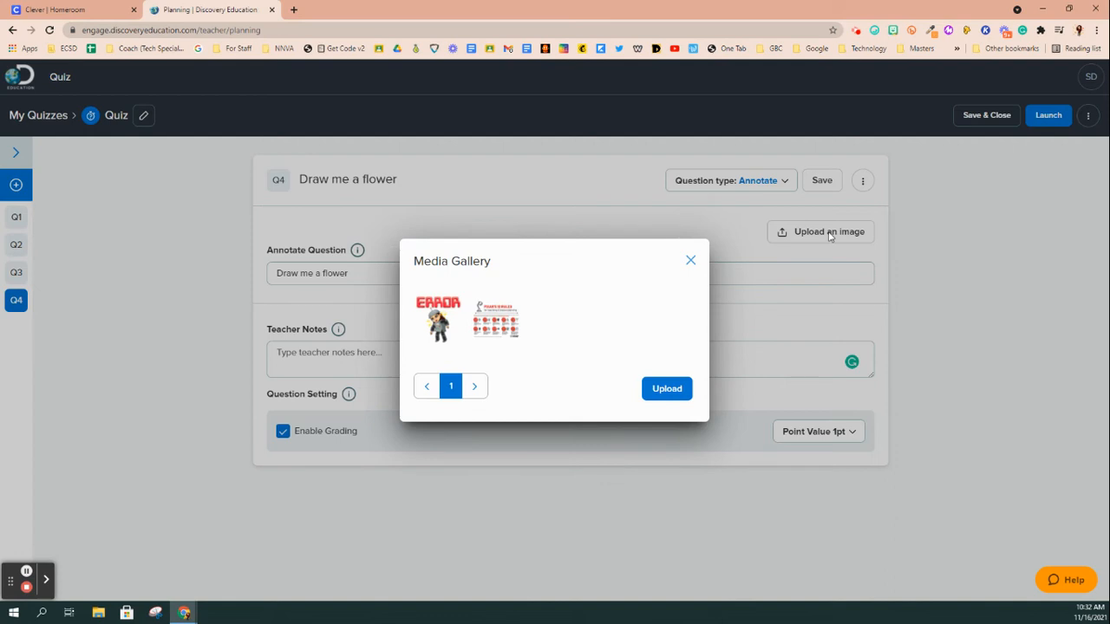
left_click(690, 259)
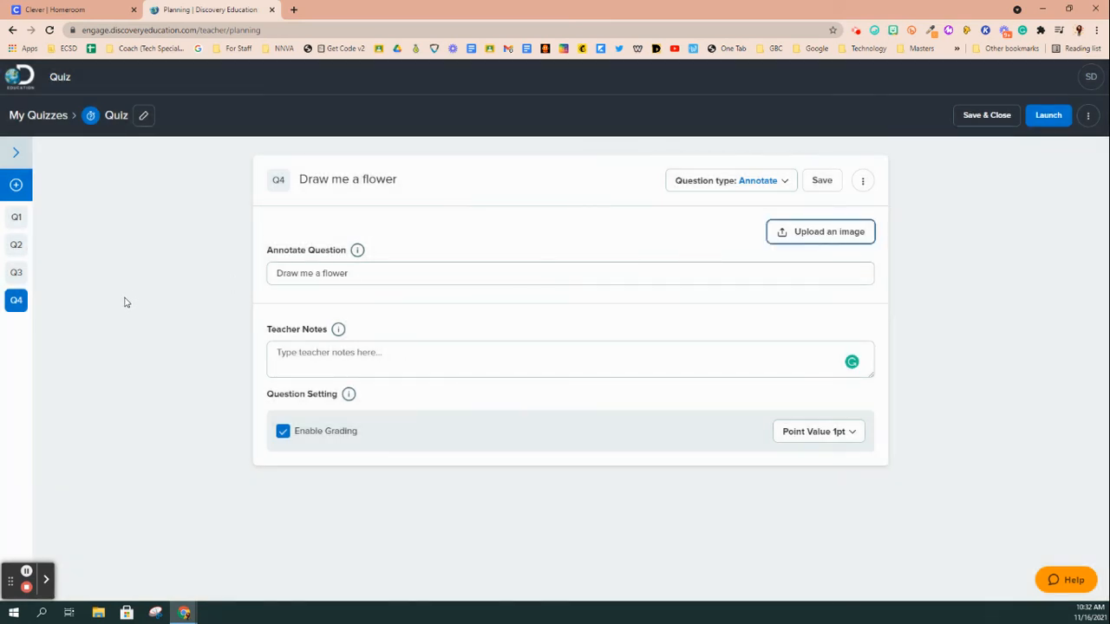
left_click(748, 180)
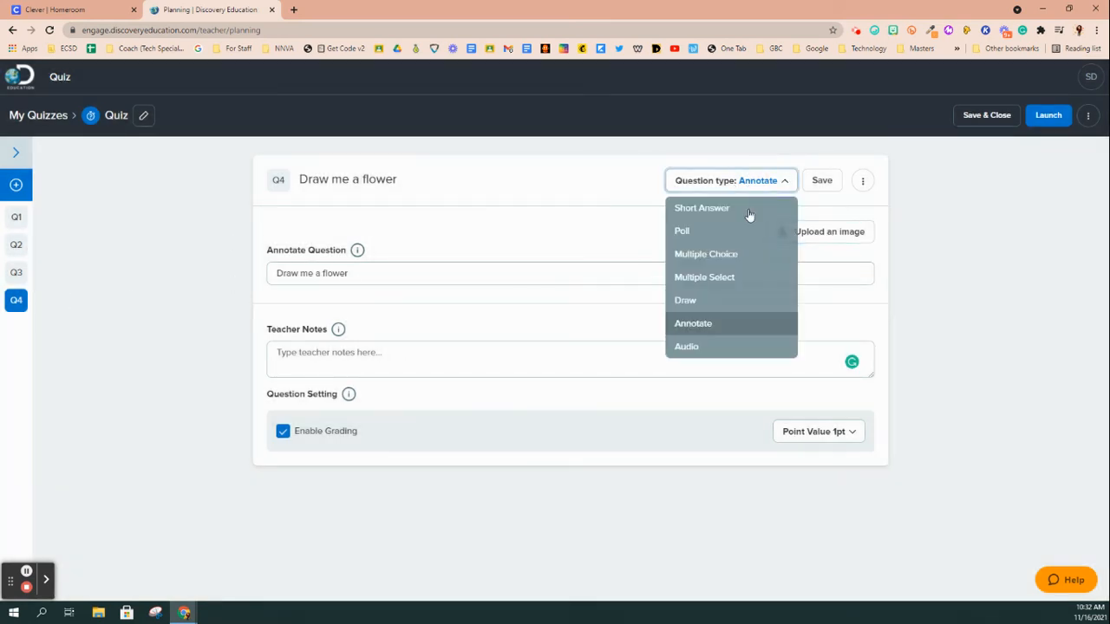
left_click(717, 310)
left_click(805, 184)
Add a fifth question to the quiz and set its question type to Annotate.
left_click(17, 185)
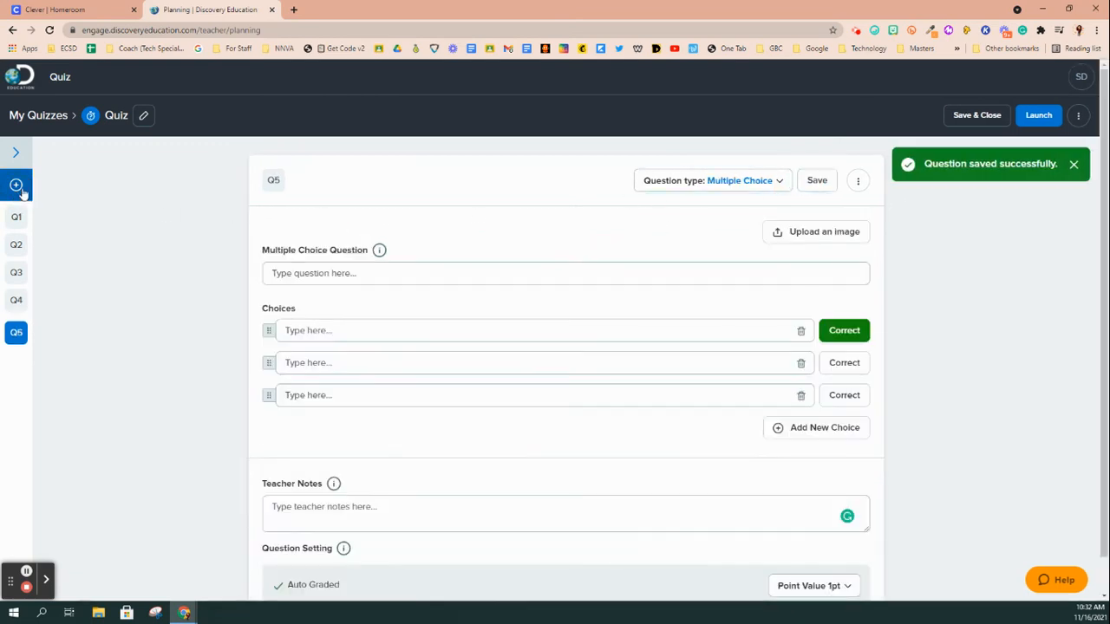
left_click(766, 184)
left_click(699, 317)
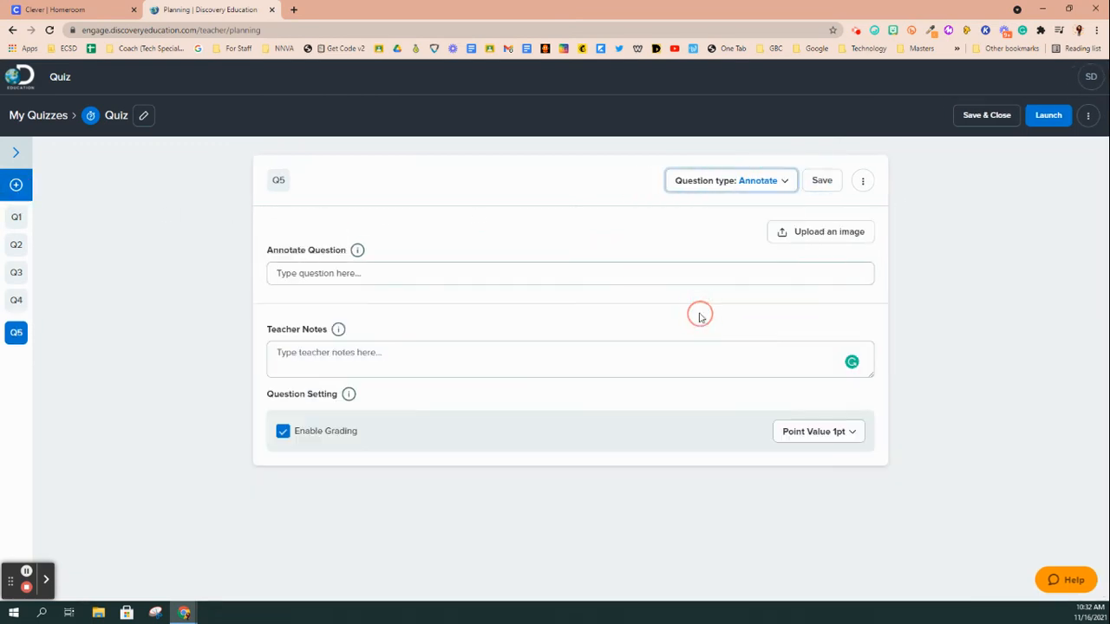
Upload the "Pixar's 10 Rules" infographic from the Desktop folder and attach it to the annotate question.
left_click(840, 234)
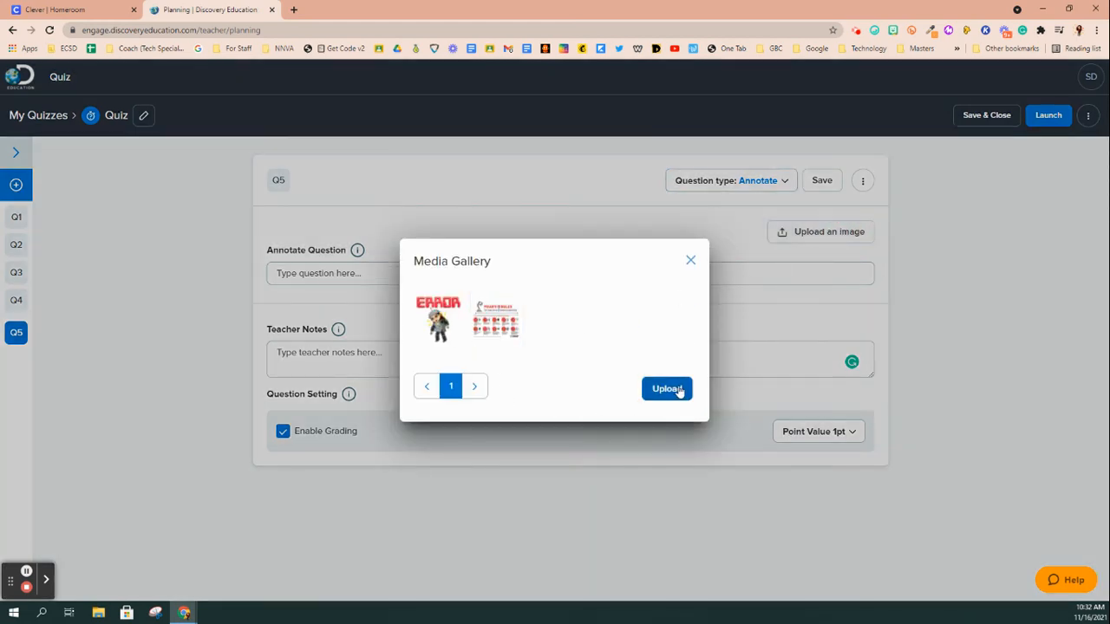
left_click(667, 390)
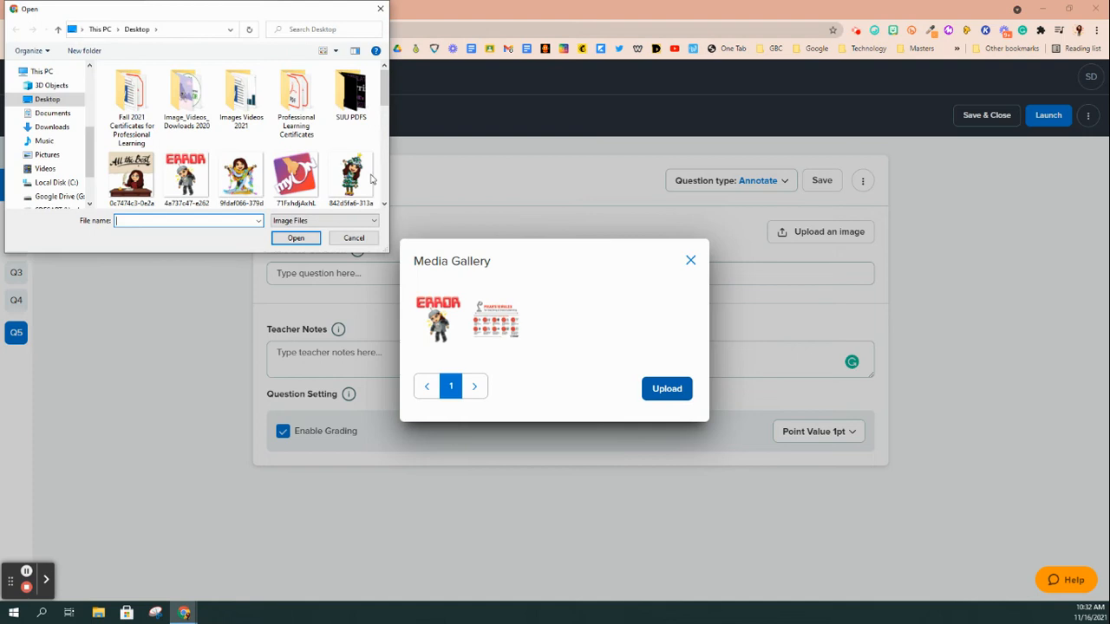
scroll(254, 170, "down", 2)
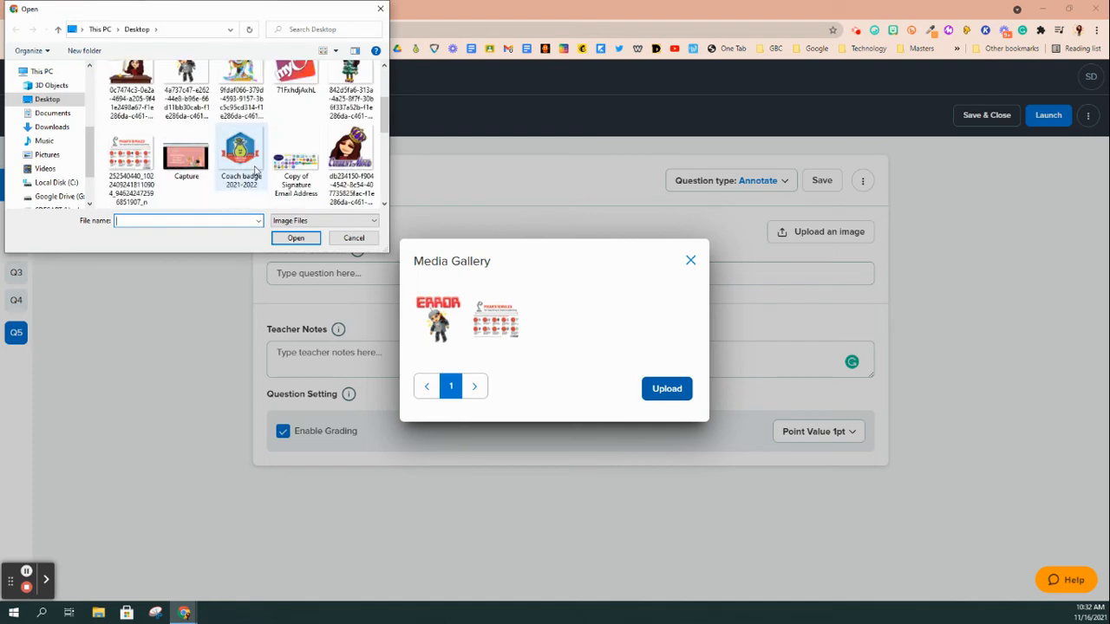
scroll(255, 171, "down", 3)
scroll(255, 171, "up", 3)
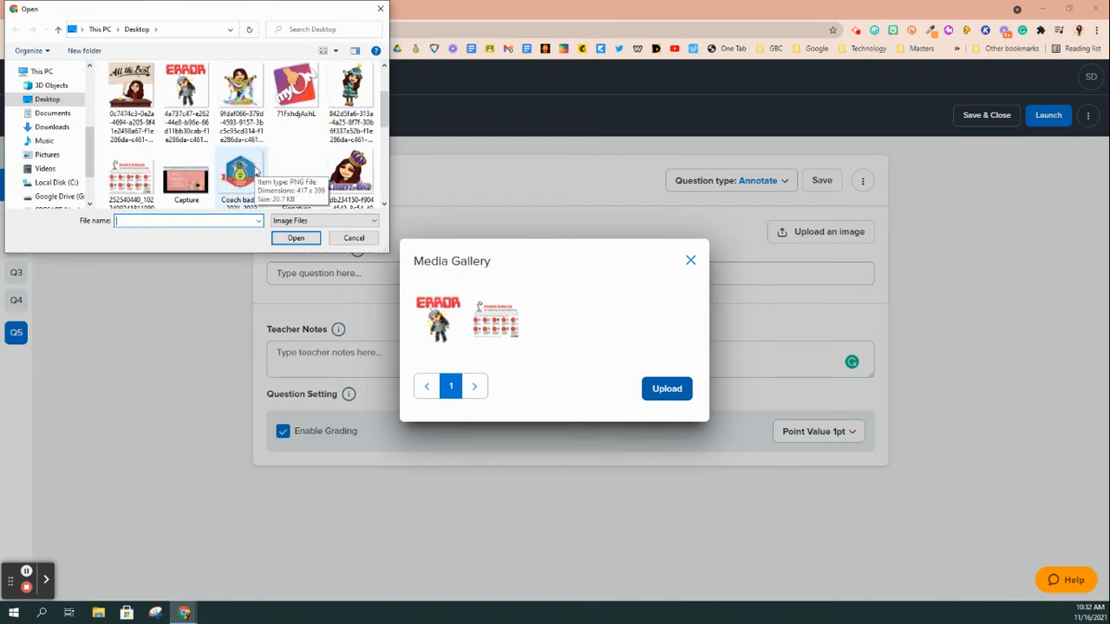
left_click(131, 181)
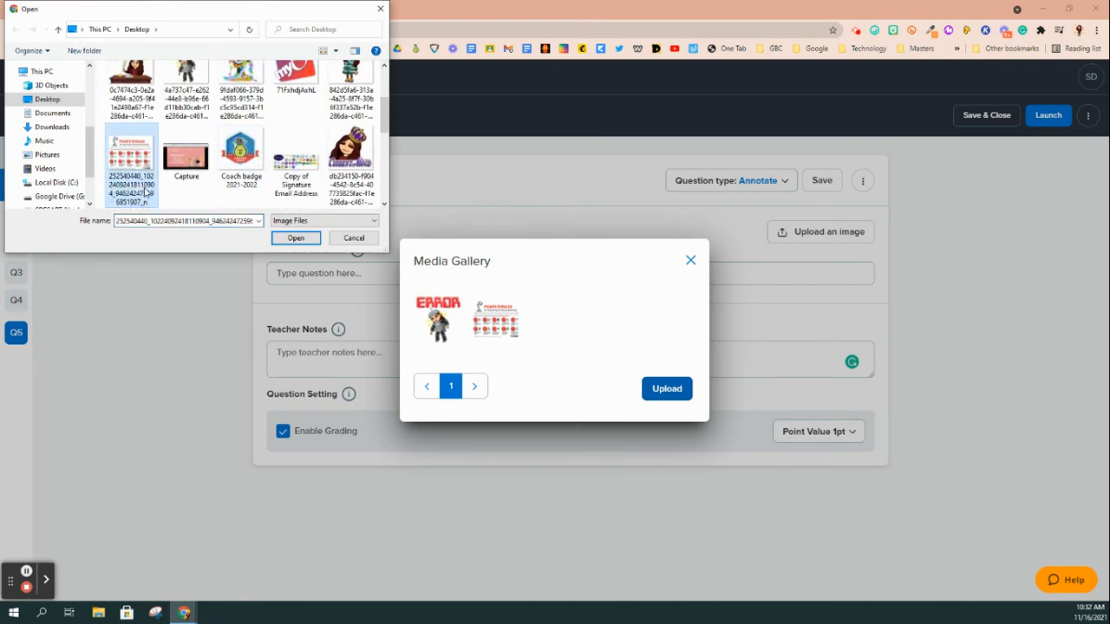
left_click(295, 238)
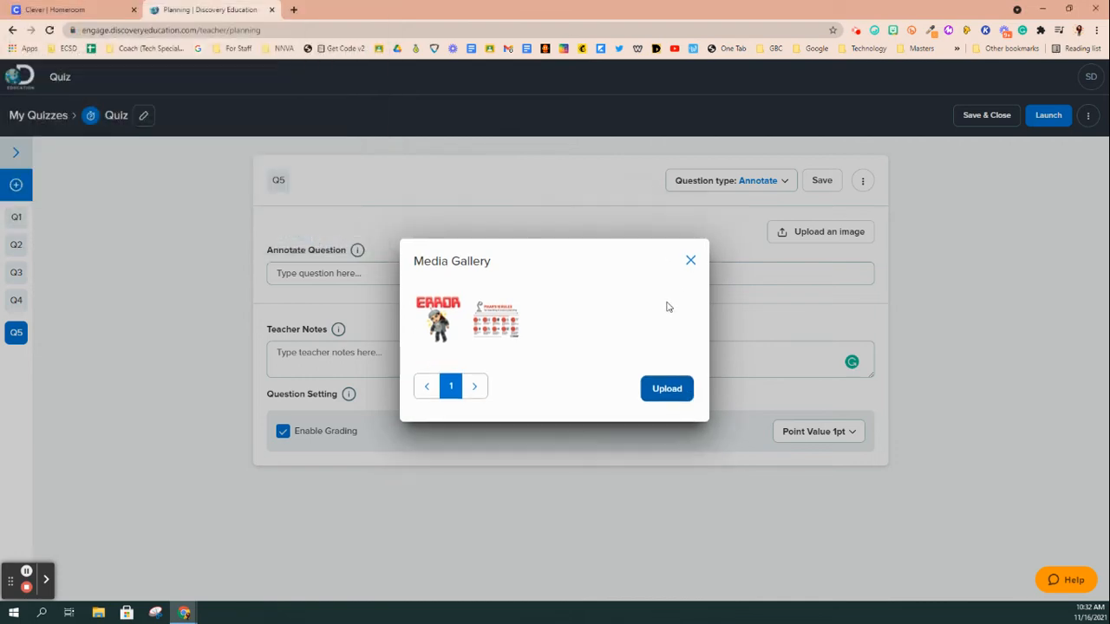
left_click(446, 317)
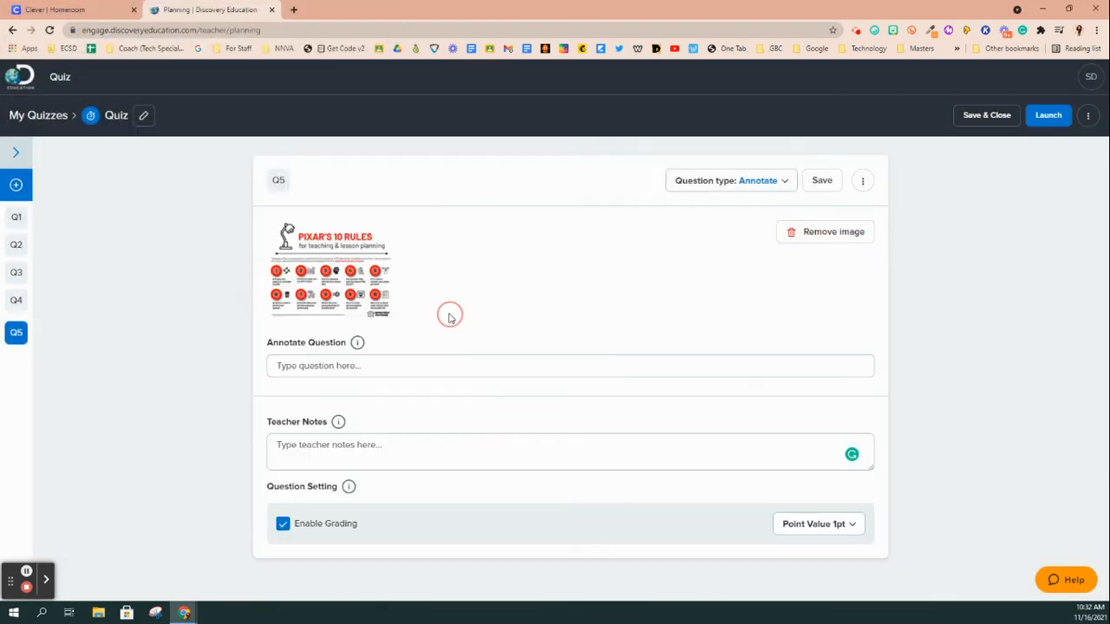
Preview the attached infographic at full size, and enter "Circle your favorites" as the annotate question's text.
left_click(339, 300)
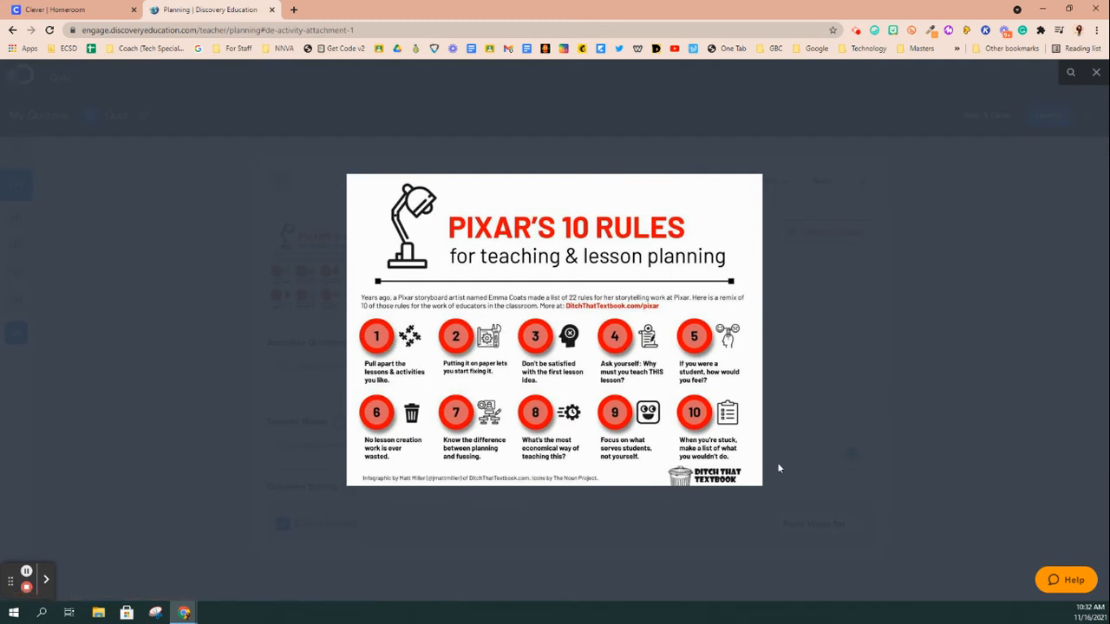
left_click(828, 394)
left_click(321, 365)
type("Circle your favorites")
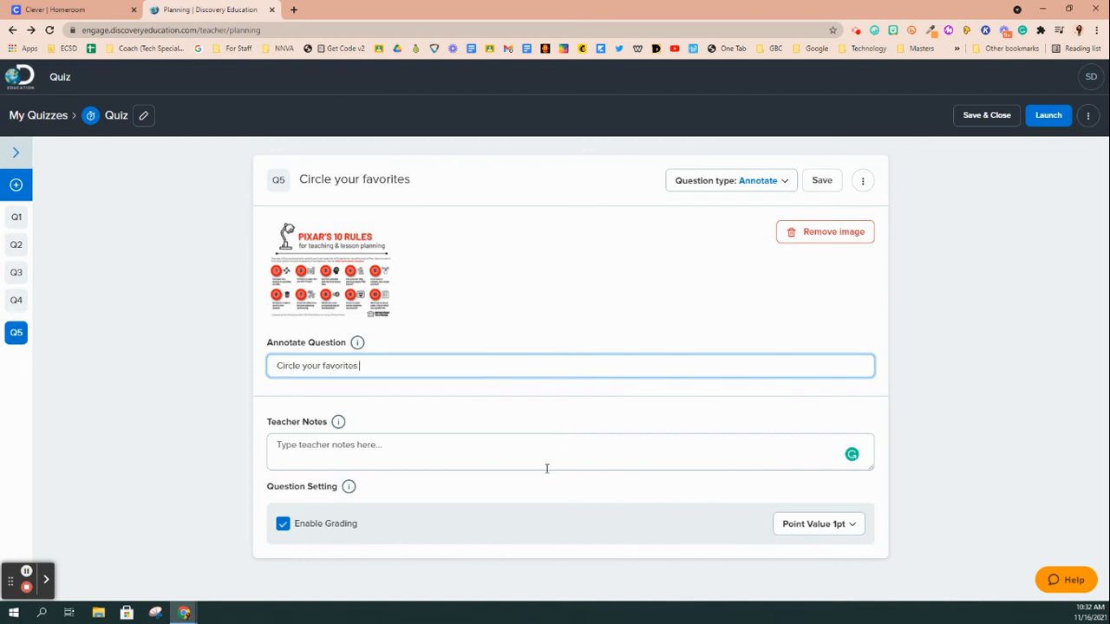
Leave the teacher notes empty, keep the point value at 1pt, and save the annotate question.
left_click(423, 447)
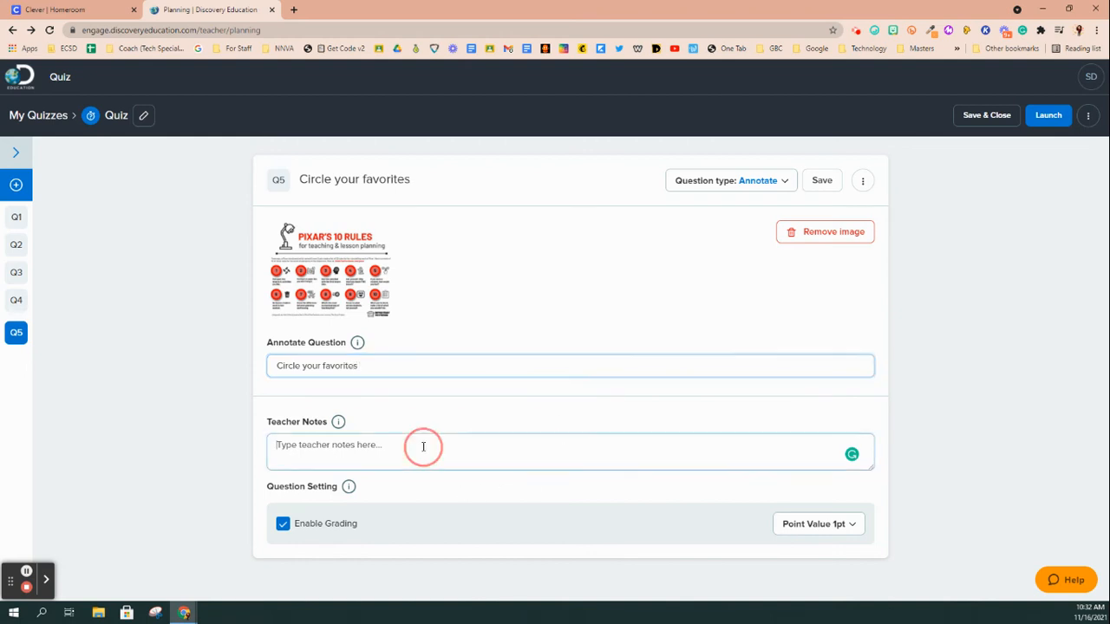
left_click(837, 531)
left_click(987, 493)
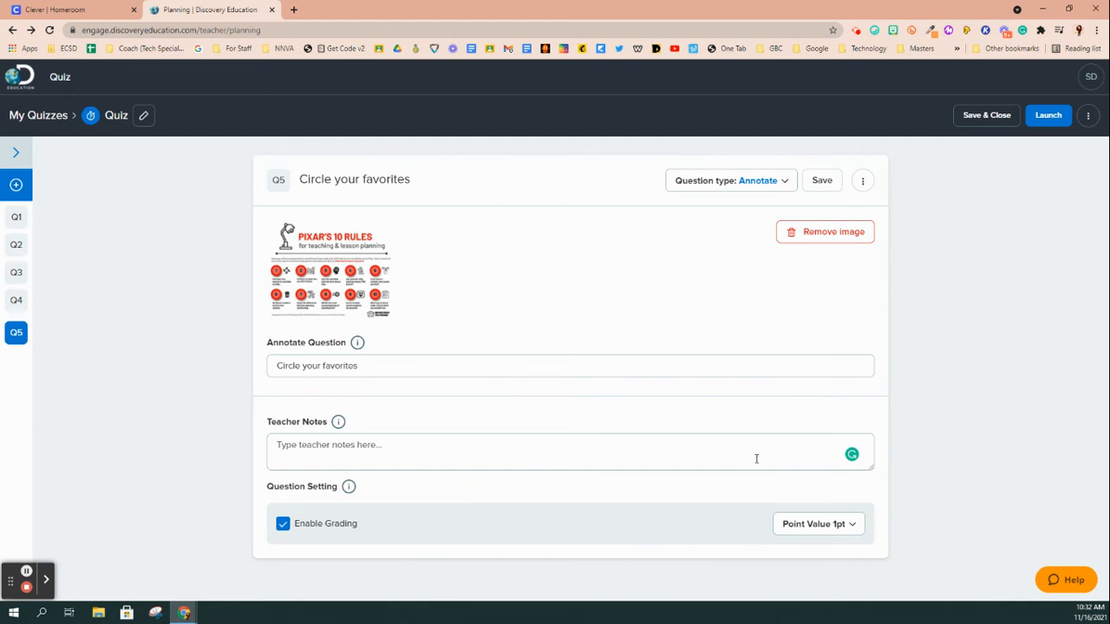
left_click(821, 180)
Add a sixth question of type Audio with "Talk about...." as its question text, and save it.
left_click(16, 183)
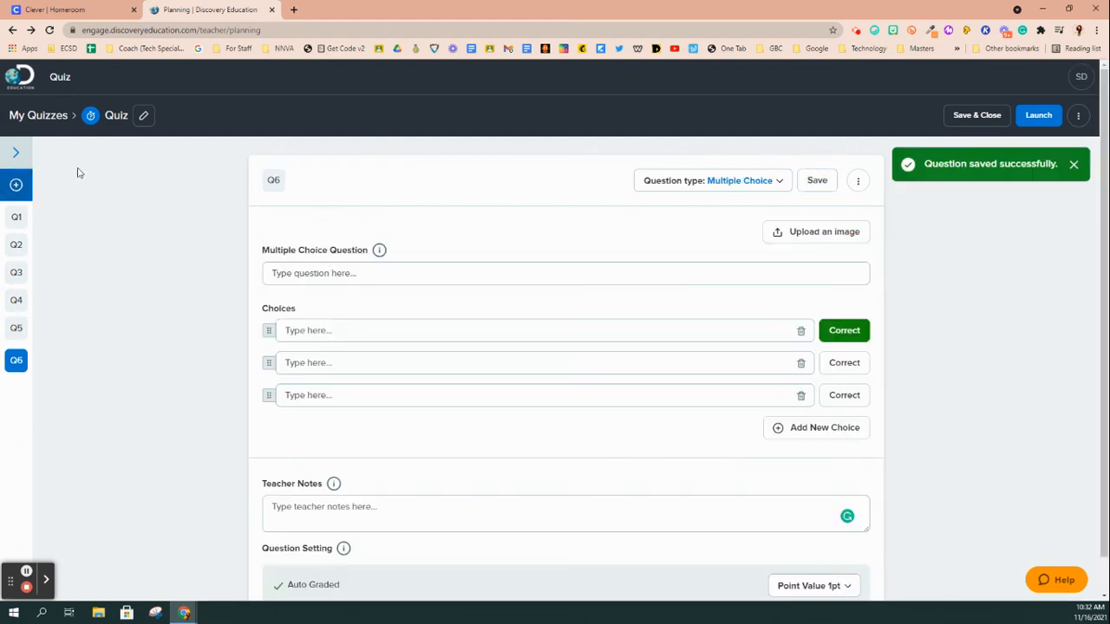
left_click(728, 189)
left_click(688, 347)
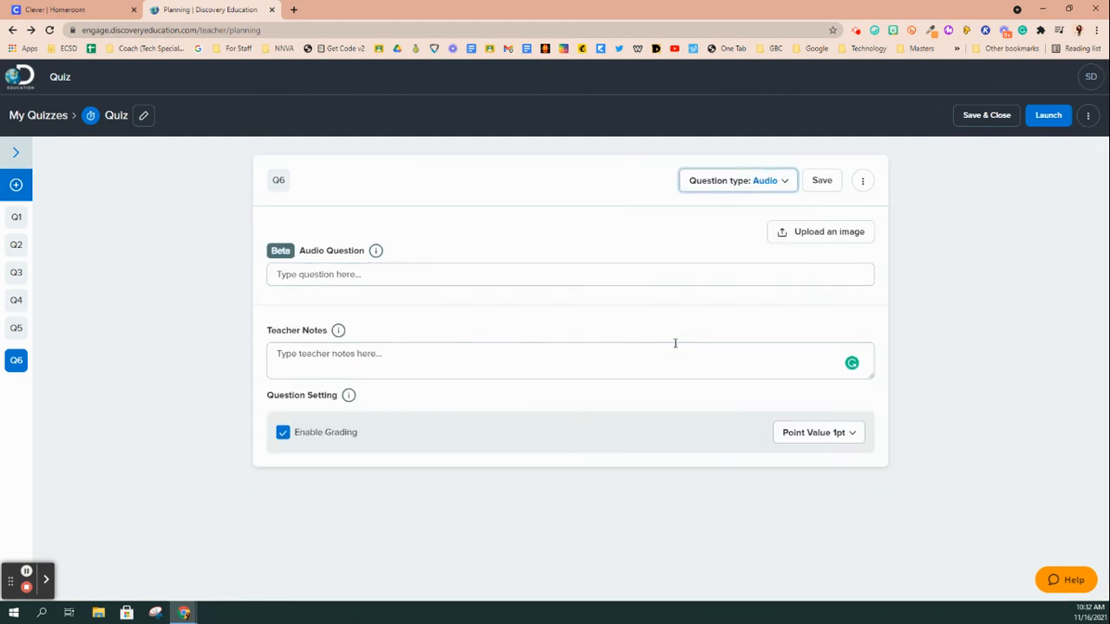
left_click(349, 275)
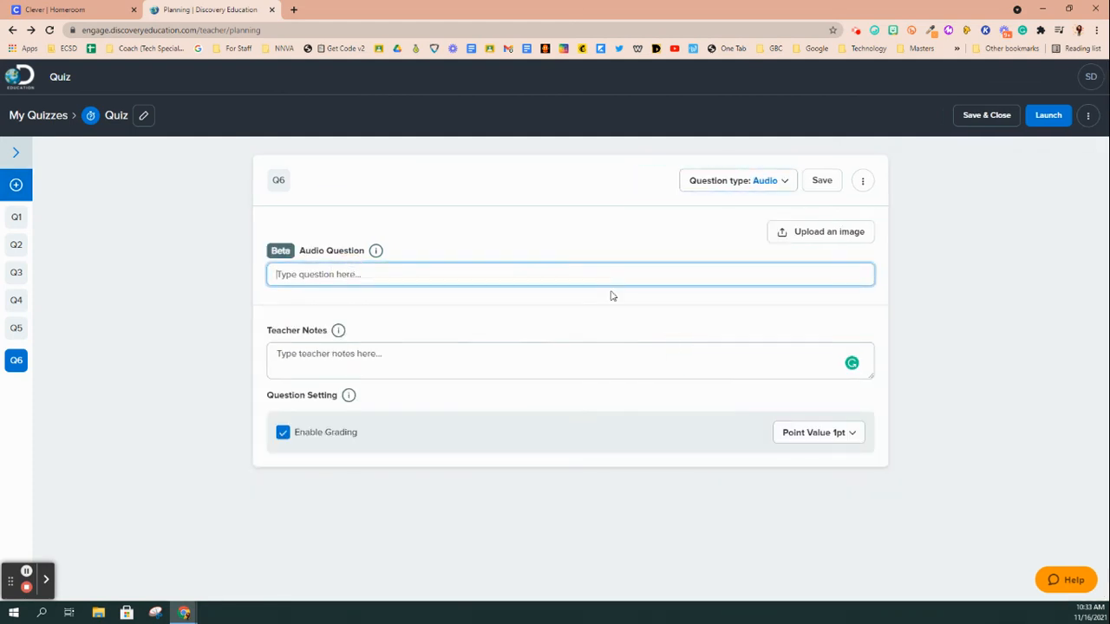
type("Talk about....")
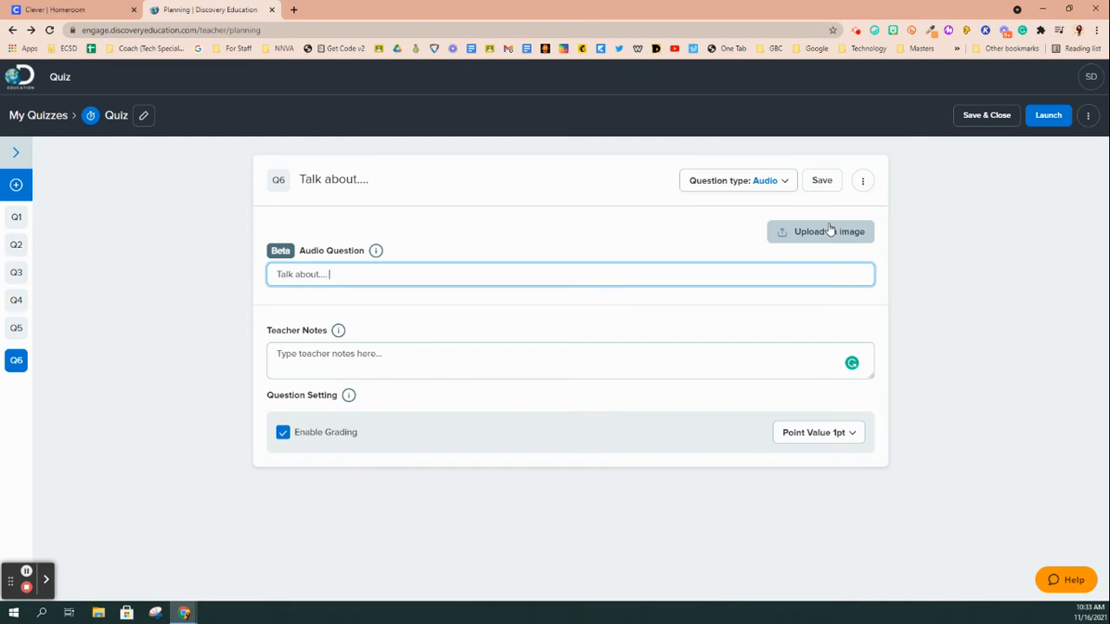
left_click(821, 181)
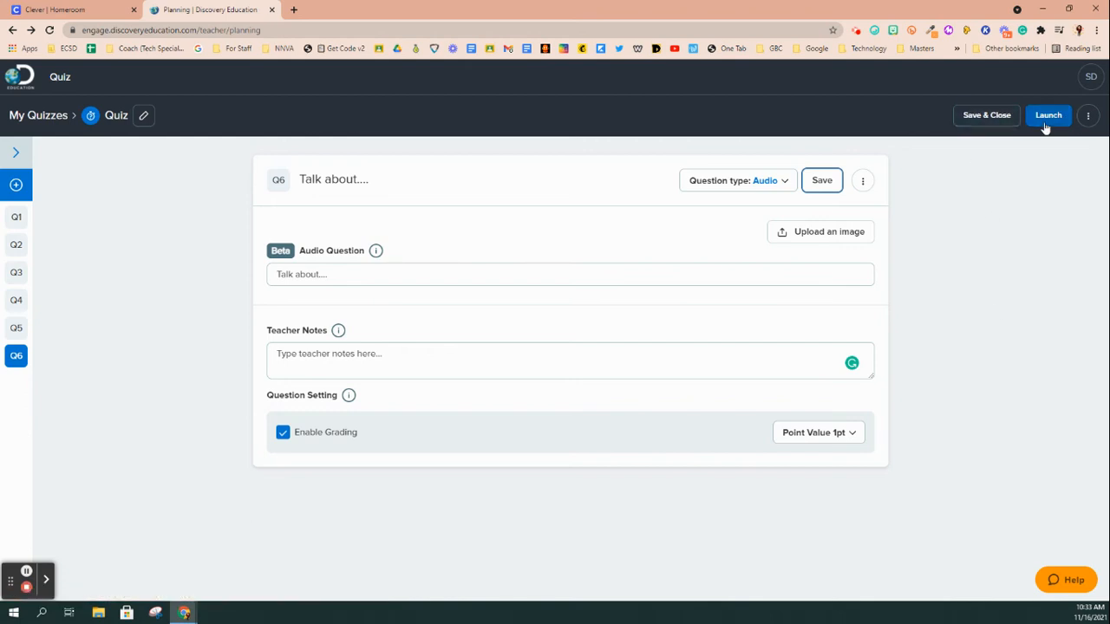
Launch the quiz live using Launch Now with guest participants allowed, and copy the participant invitation link.
left_click(1087, 115)
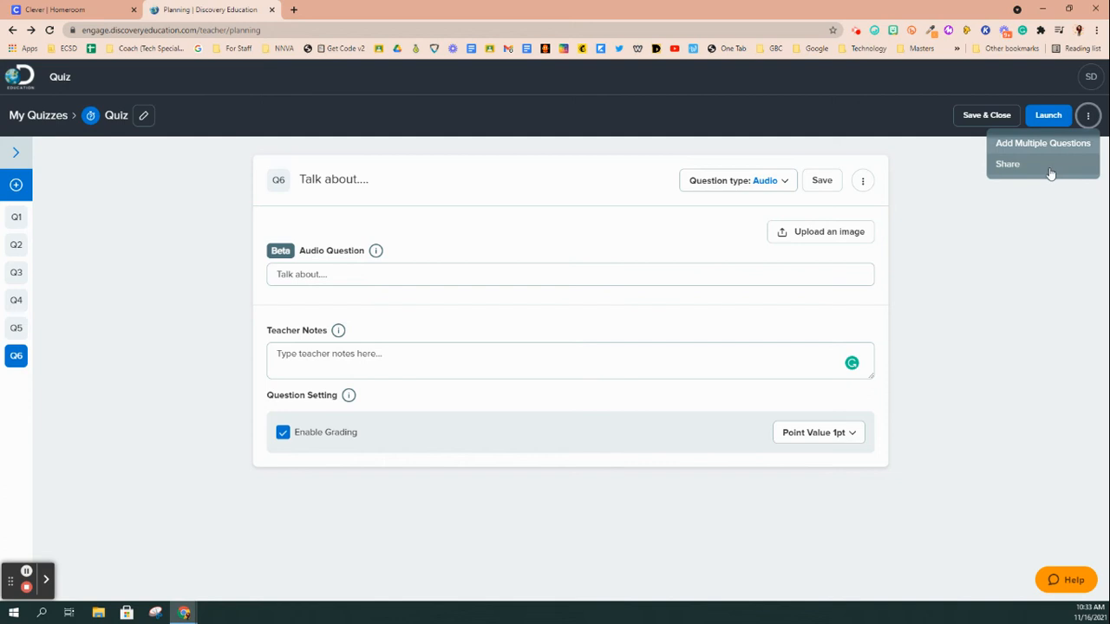
left_click(1052, 237)
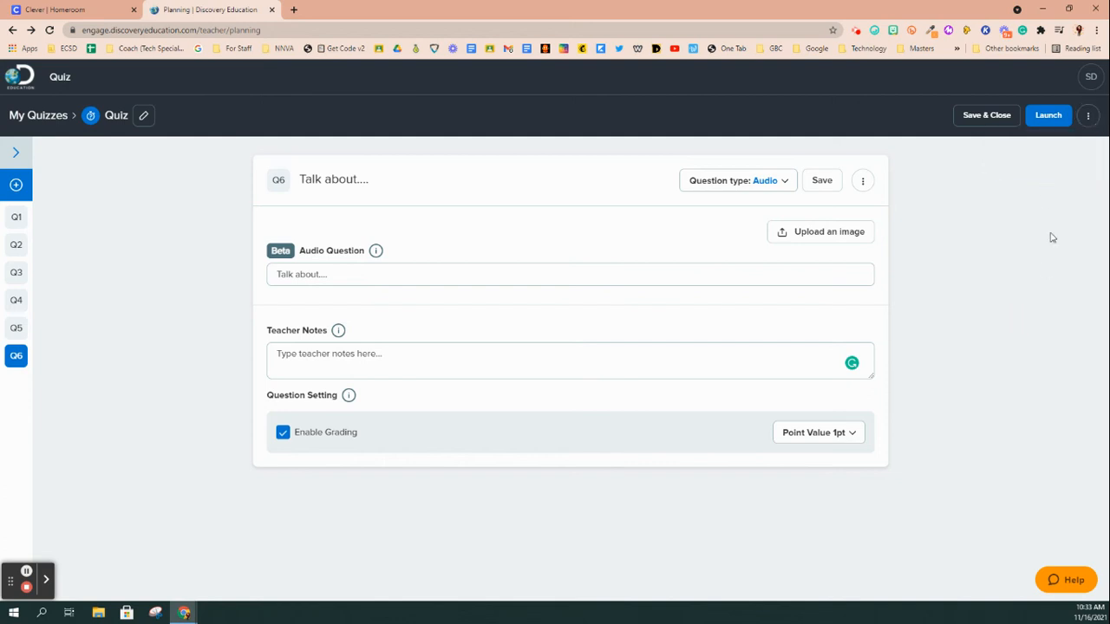
left_click(1047, 115)
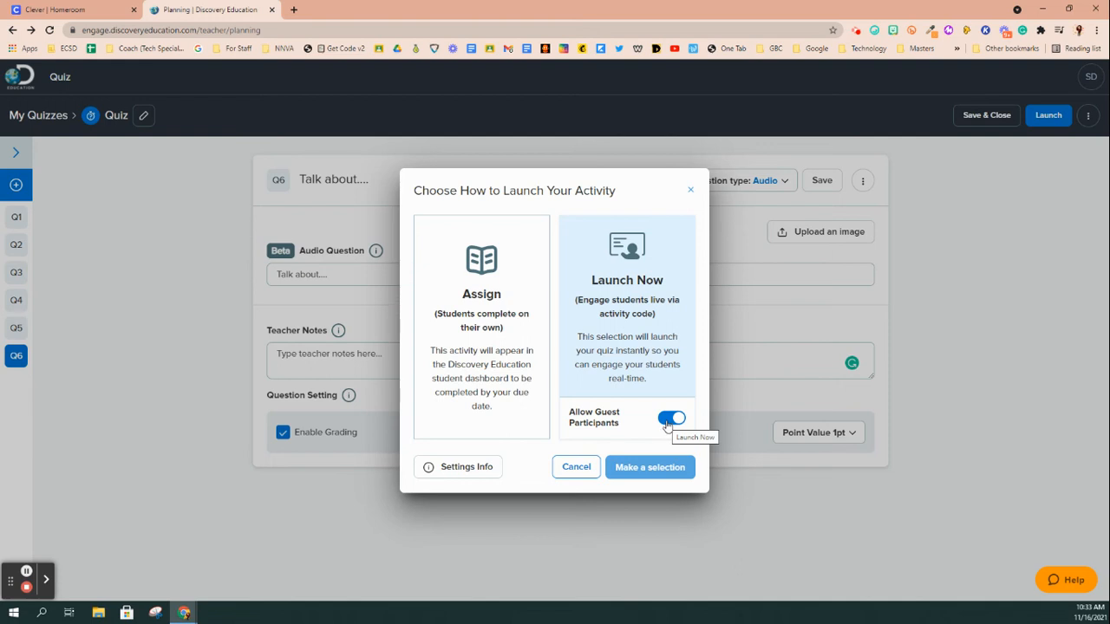
left_click(621, 319)
left_click(659, 473)
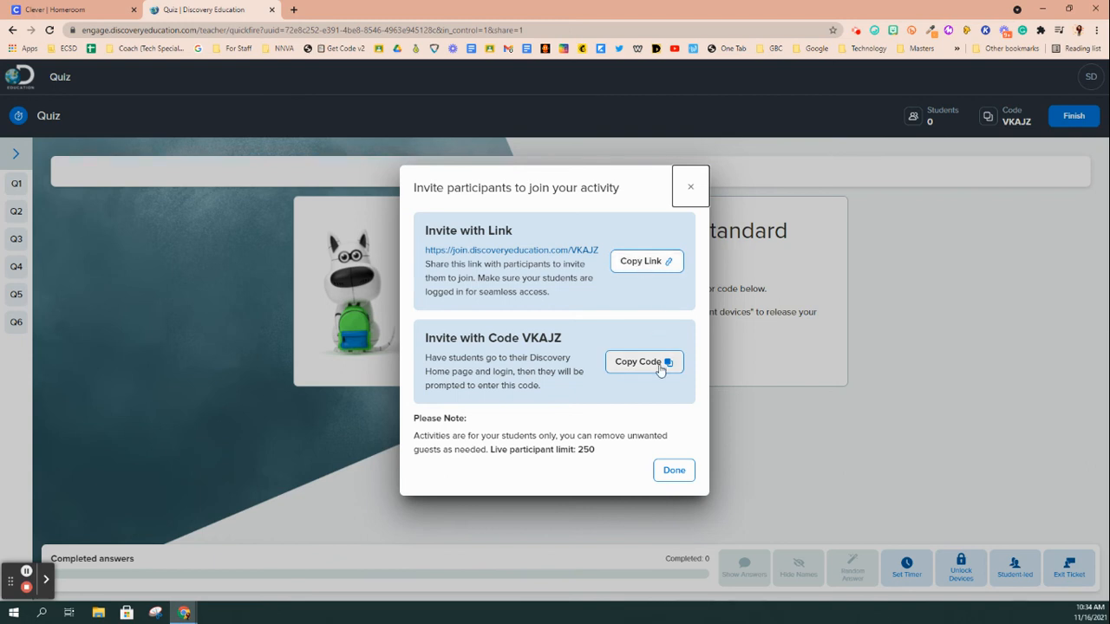
left_click(631, 264)
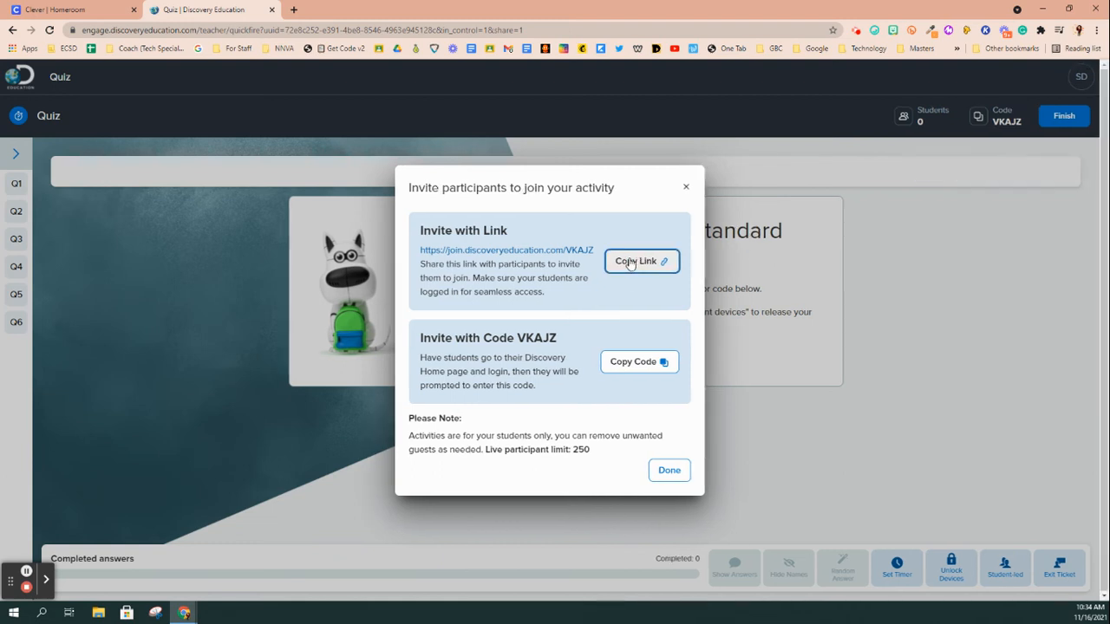
left_click(687, 189)
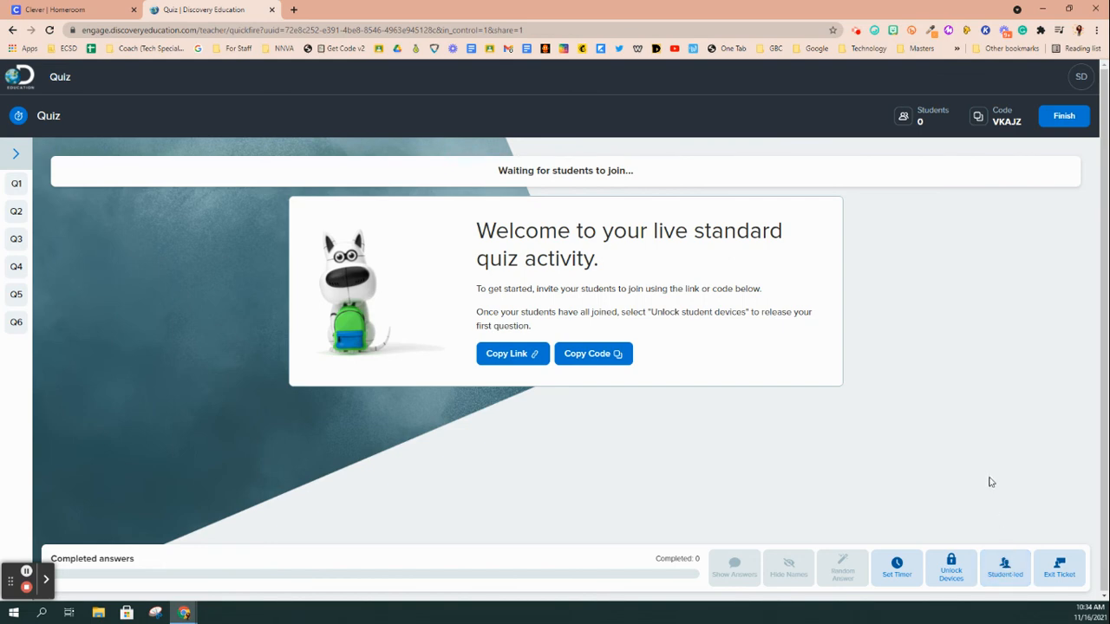
Switch the live session between the first and second questions, ending on the first.
left_click(18, 189)
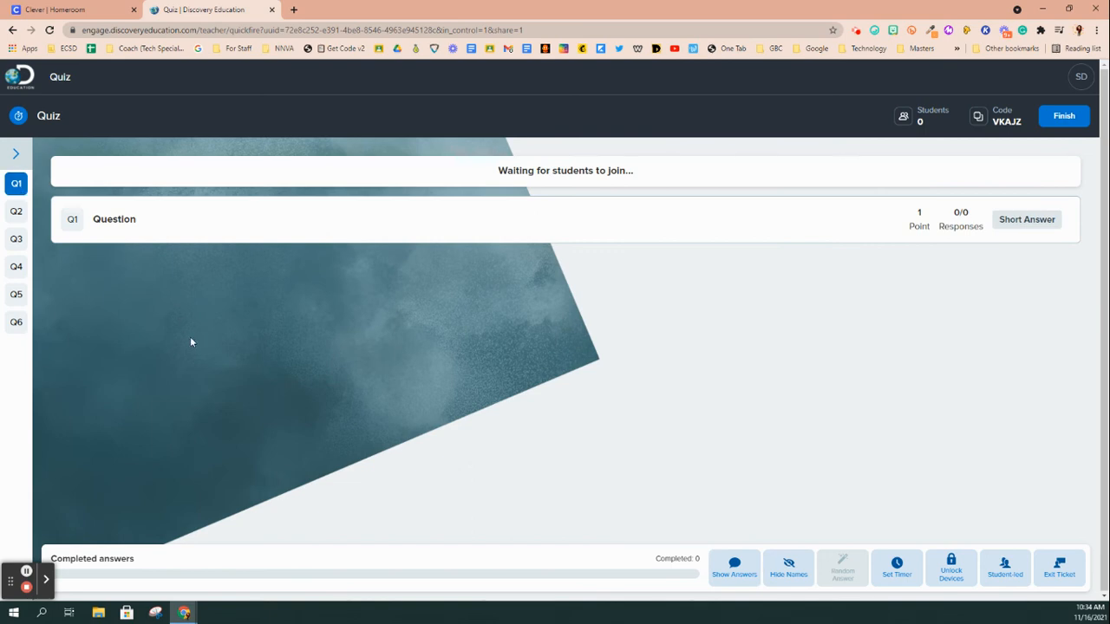
left_click(16, 209)
left_click(17, 184)
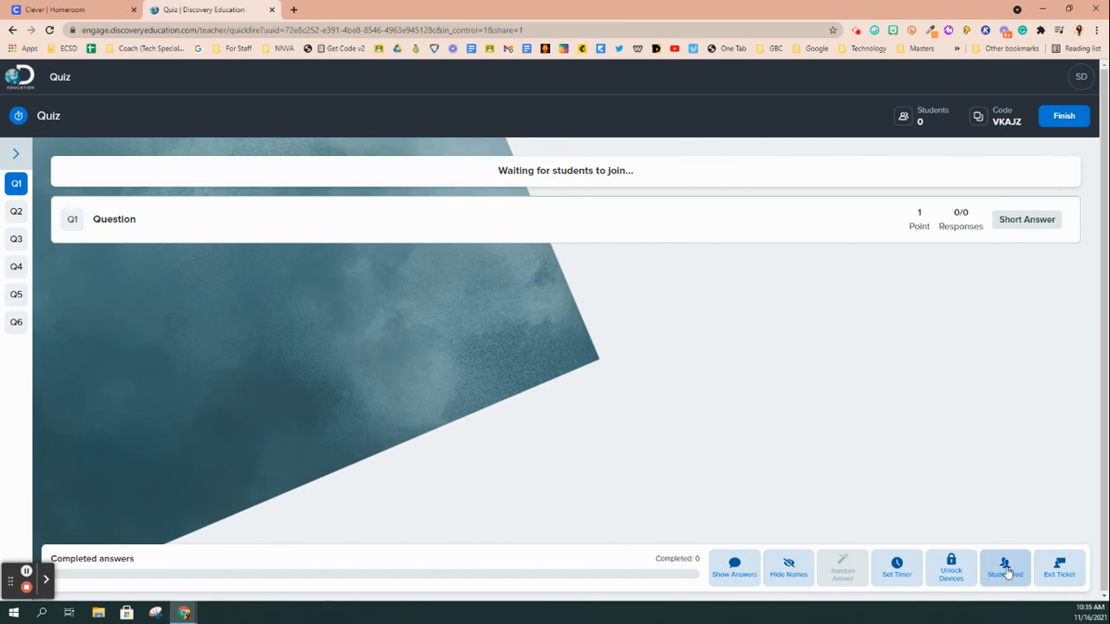
Unlock the student devices in the live session, lock them again, and leave them unlocked.
left_click(950, 576)
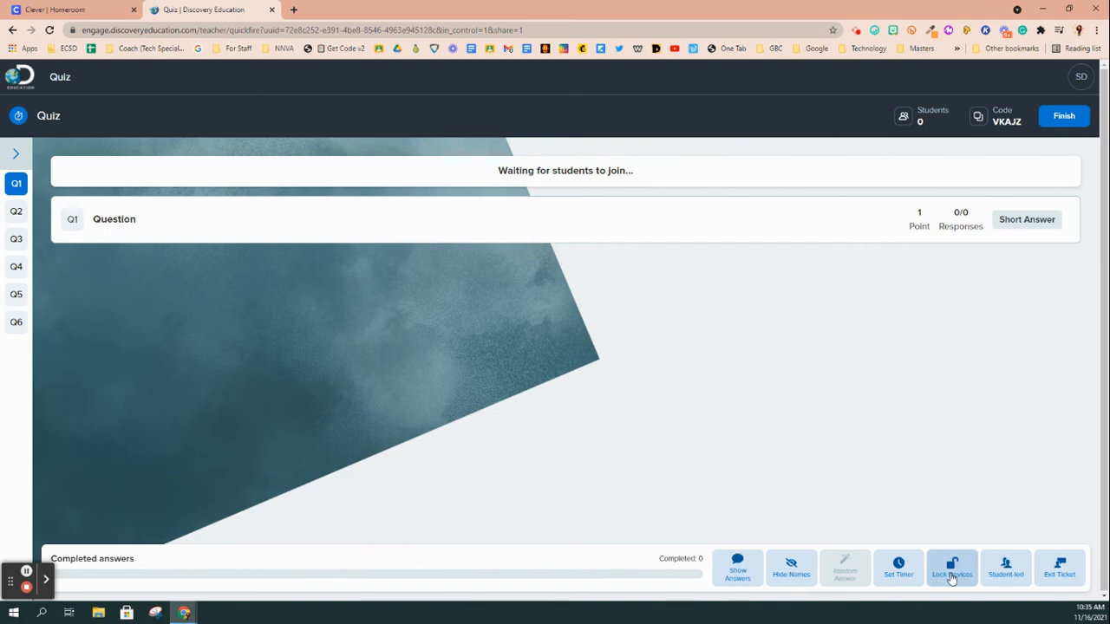
left_click(951, 576)
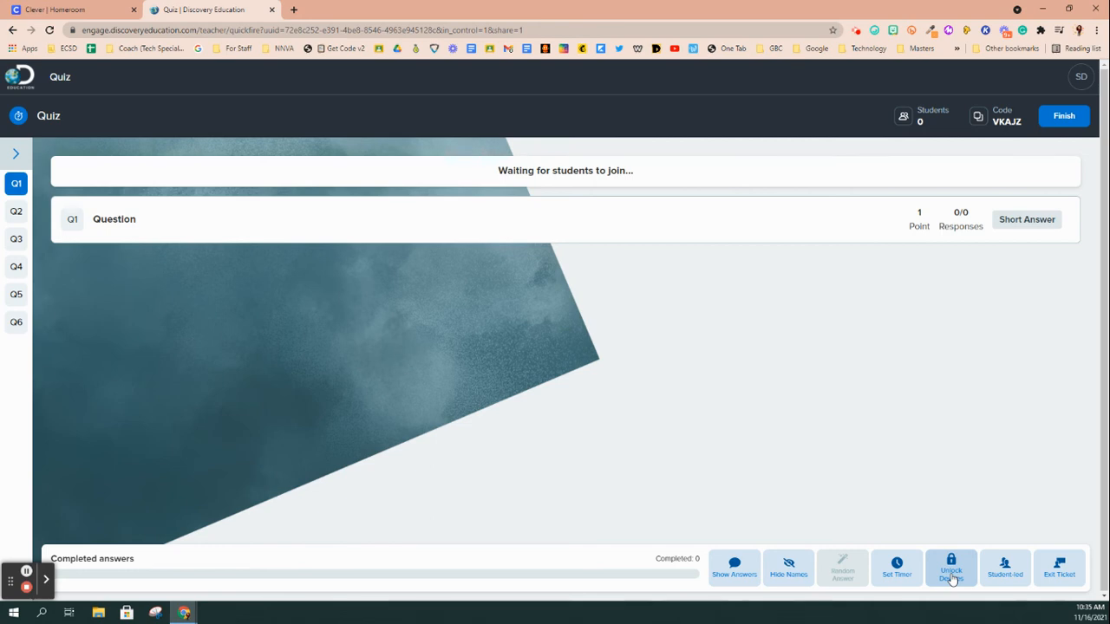
left_click(951, 576)
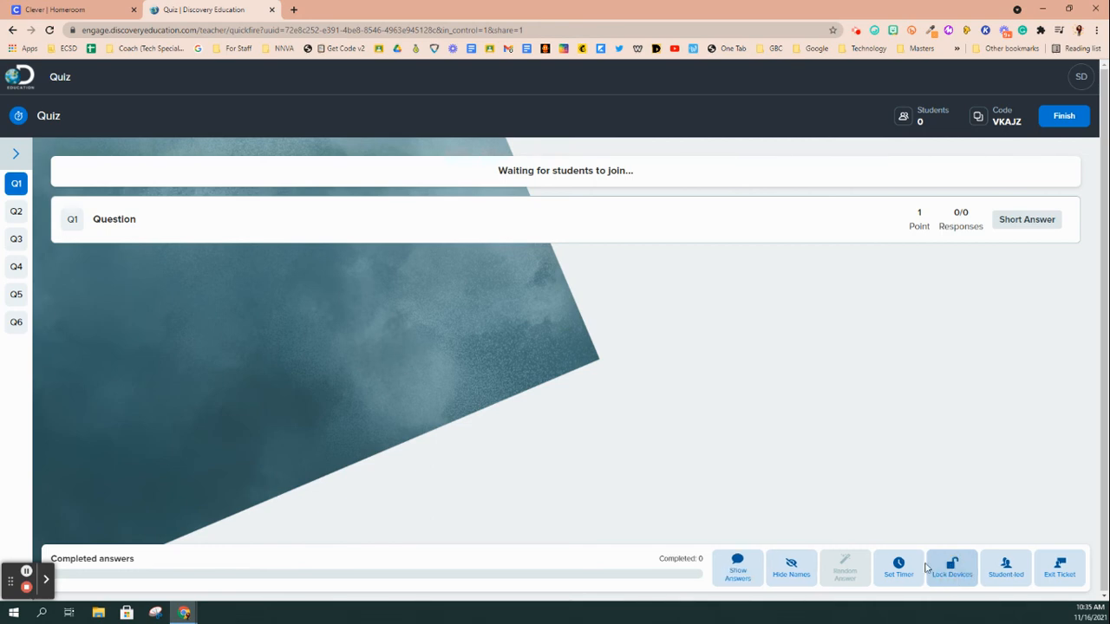
left_click(911, 566)
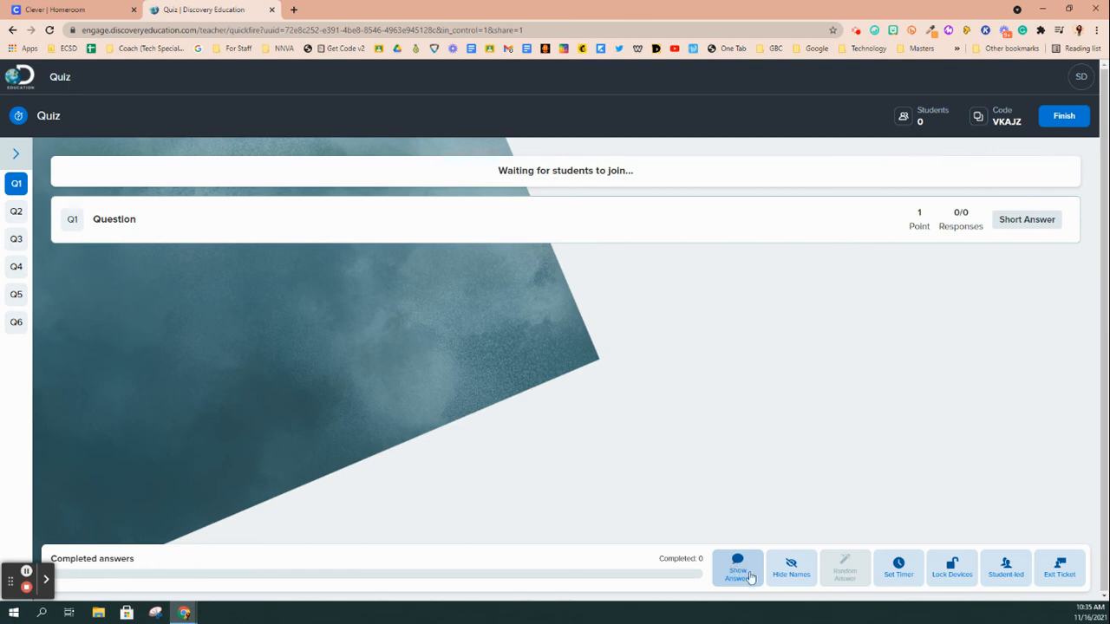
left_click(736, 582)
left_click(736, 585)
left_click(795, 569)
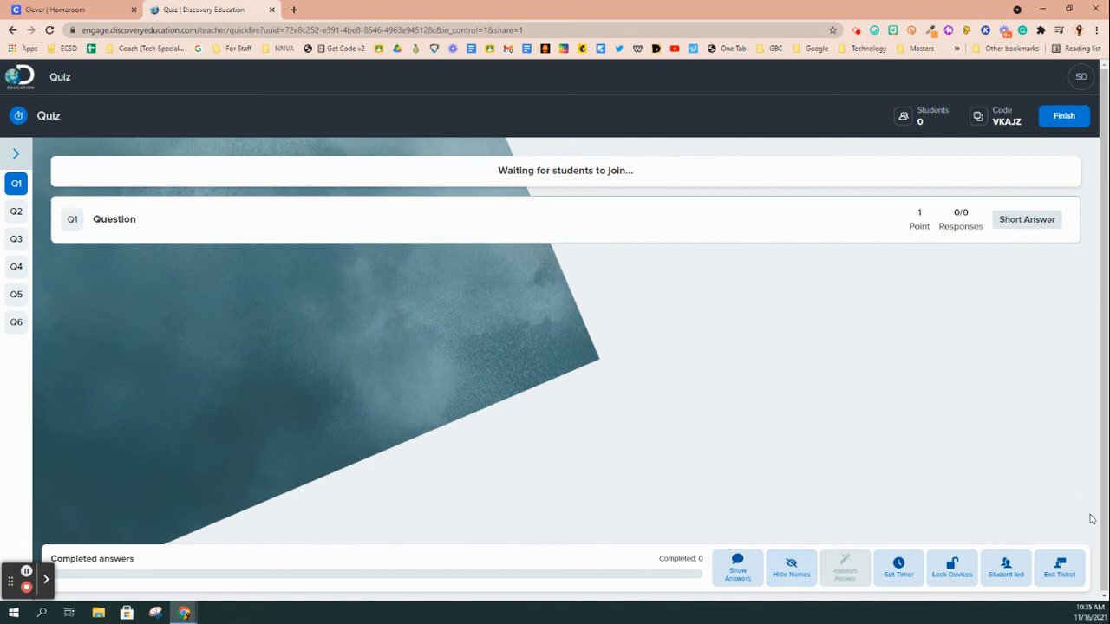
Move the live session to the sixth question, bring up the exit ticket summary, and return to the activity.
left_click(15, 322)
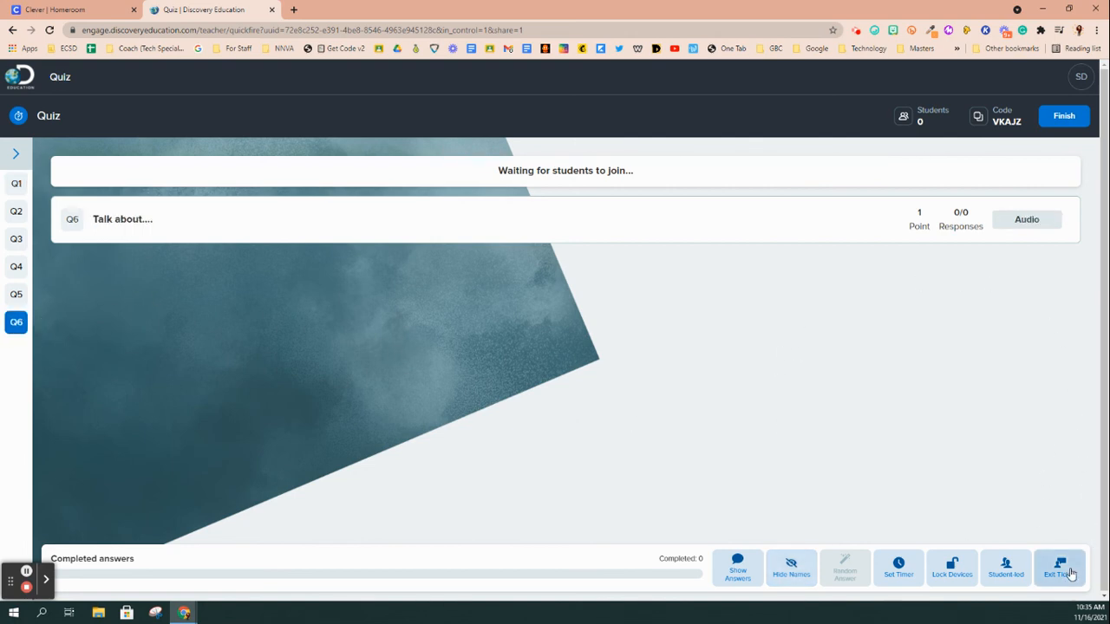
left_click(1070, 574)
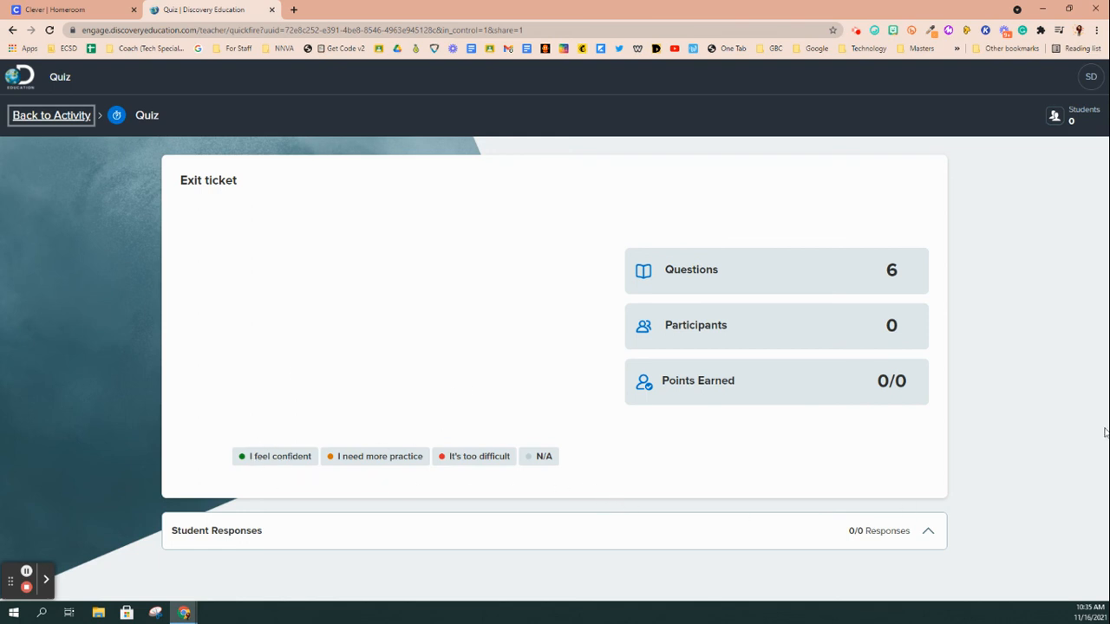
left_click(91, 117)
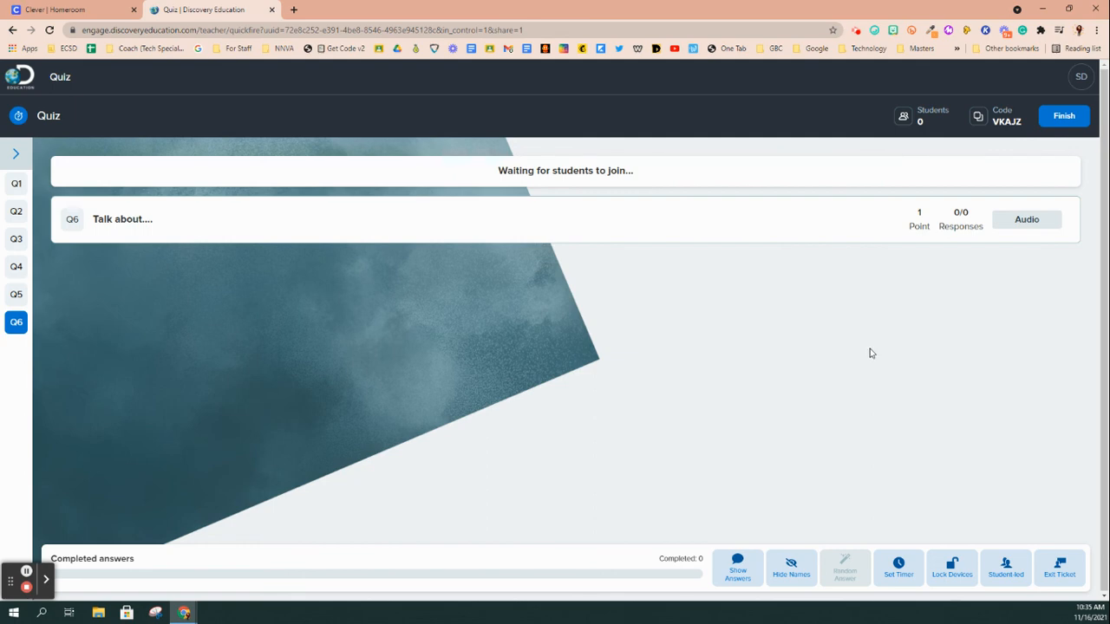
Finish the live session by assigning the remainder to students, and close the assignment page without creating a classroom.
left_click(1070, 122)
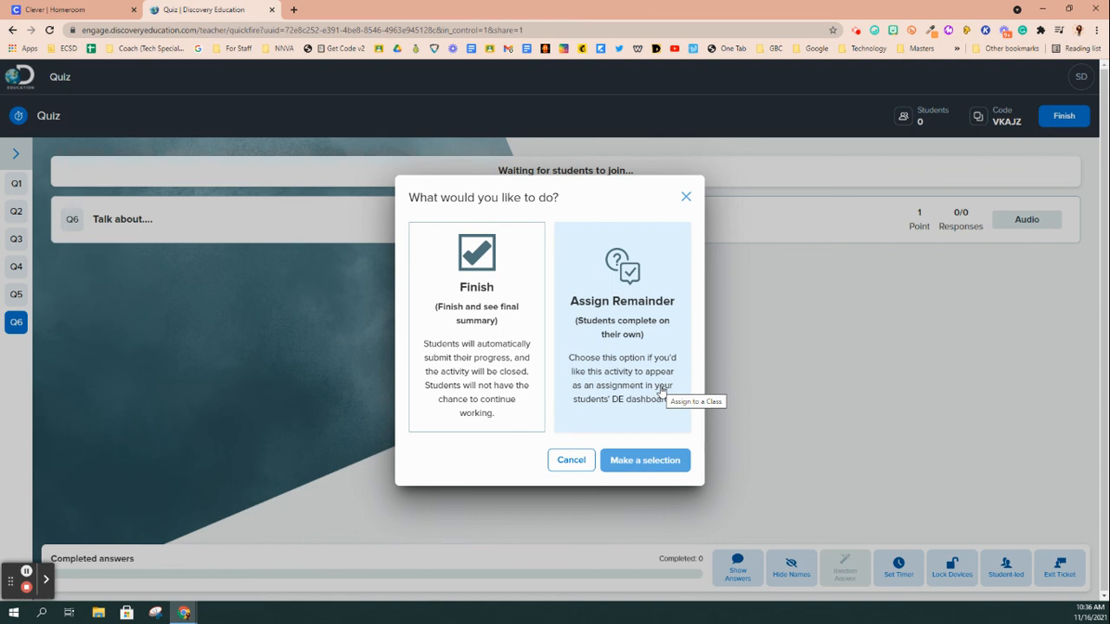
left_click(620, 357)
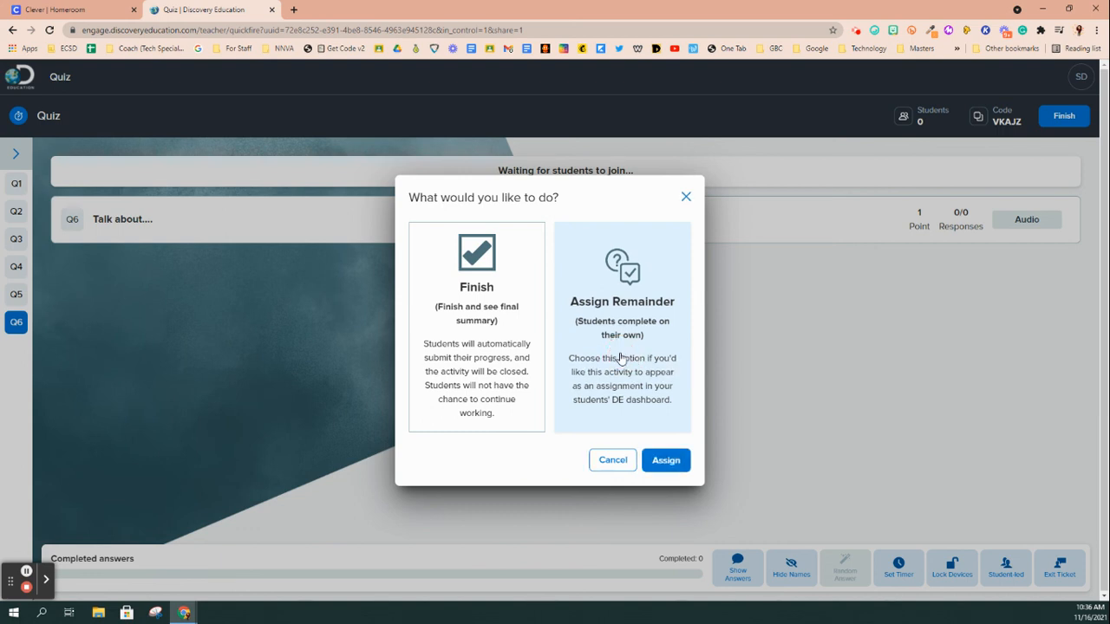
left_click(685, 464)
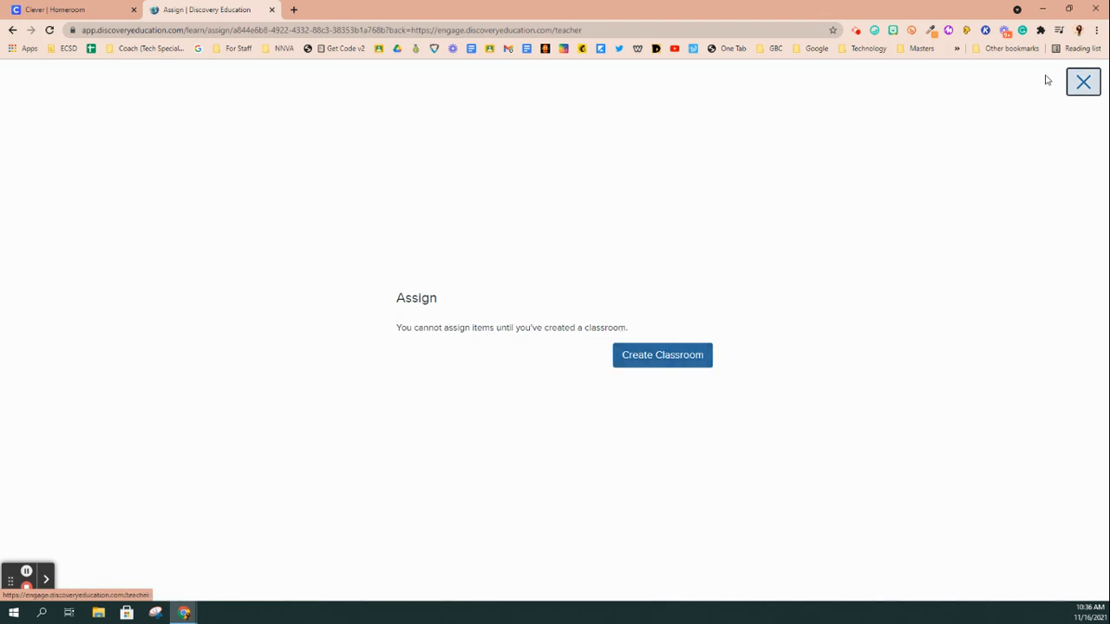
left_click(1079, 83)
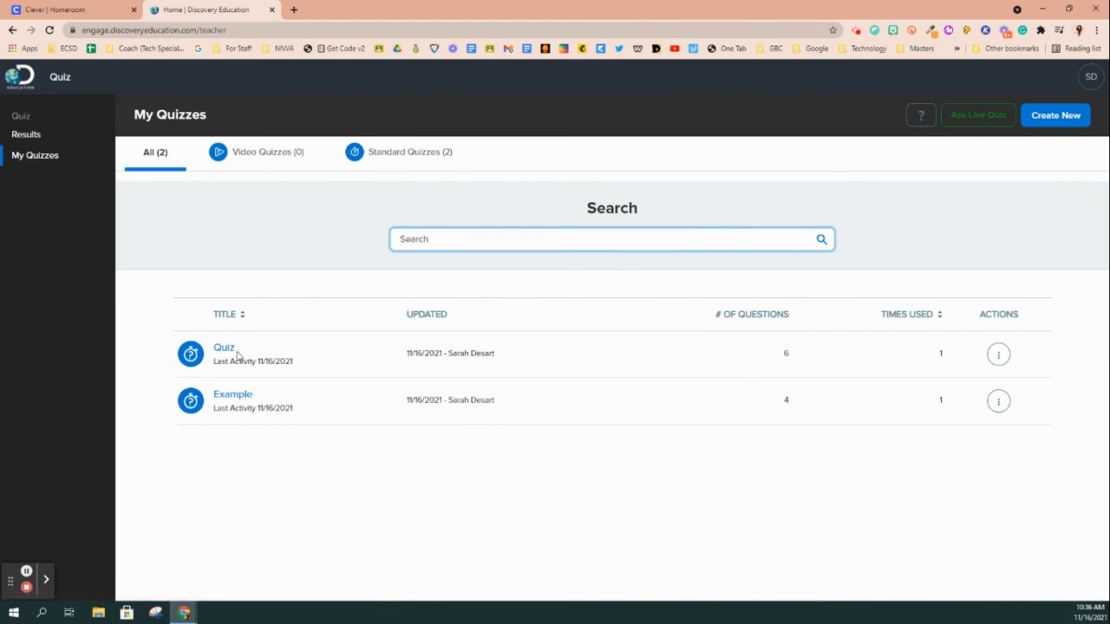
Reopen the quiz titled "Quiz" from the saved quizzes for editing, and save and close it.
left_click(223, 348)
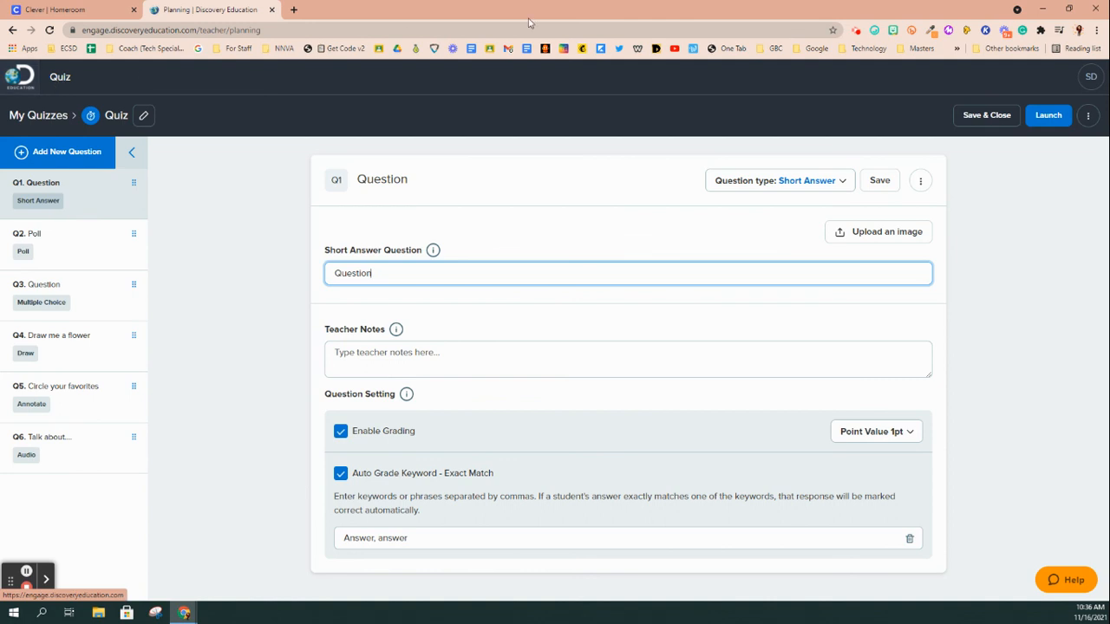
left_click(988, 116)
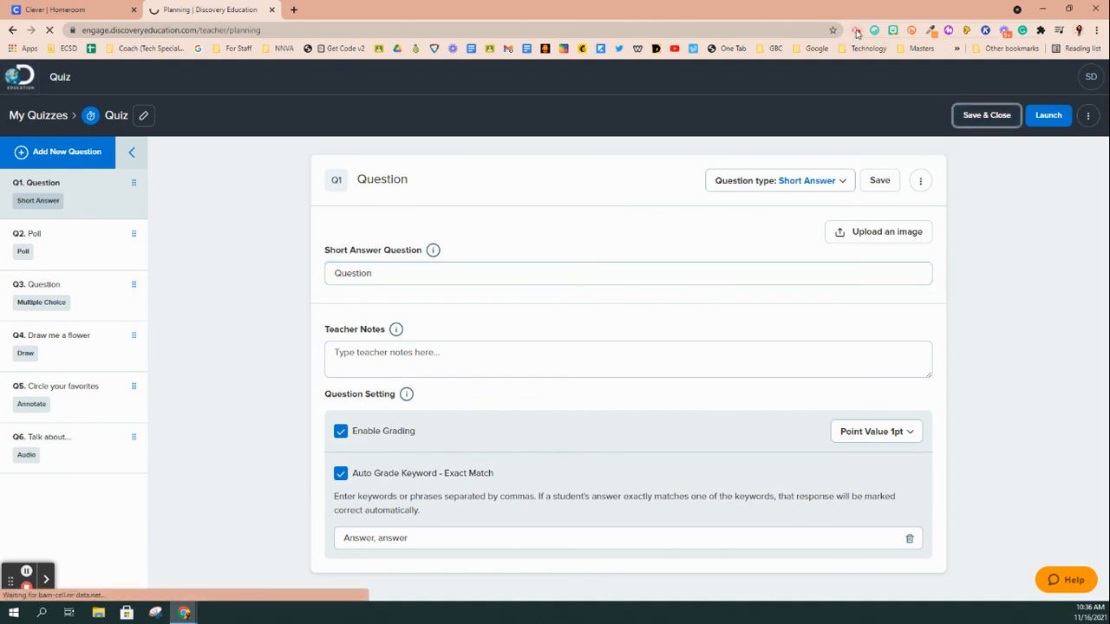